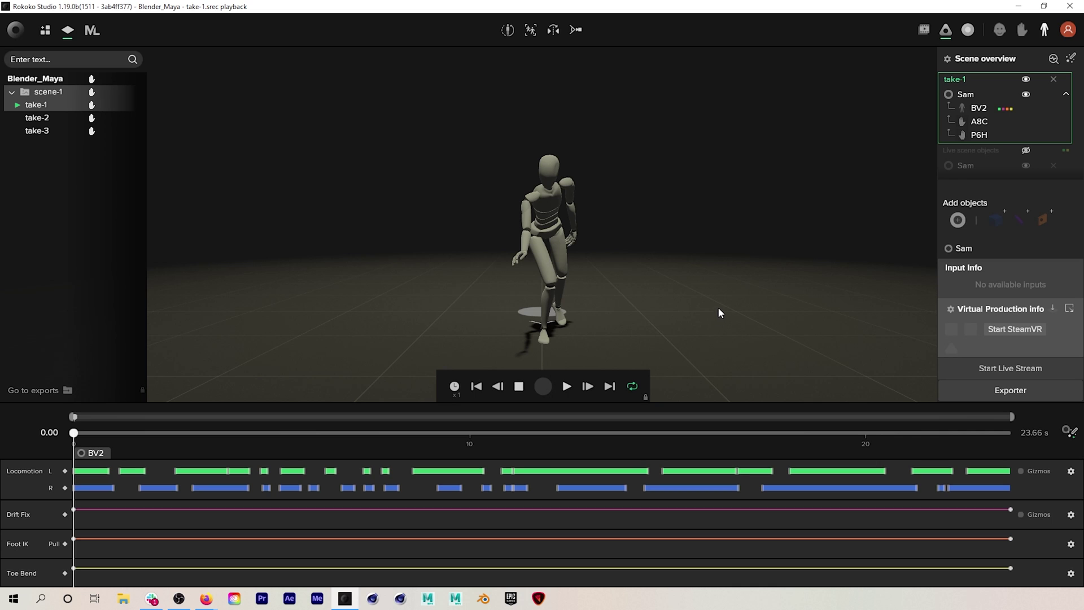
- Play take-3 in Rokoko Studio, orbiting and scrubbing between 8 and 2 seconds to inspect the hand-to-face motion
key(space)
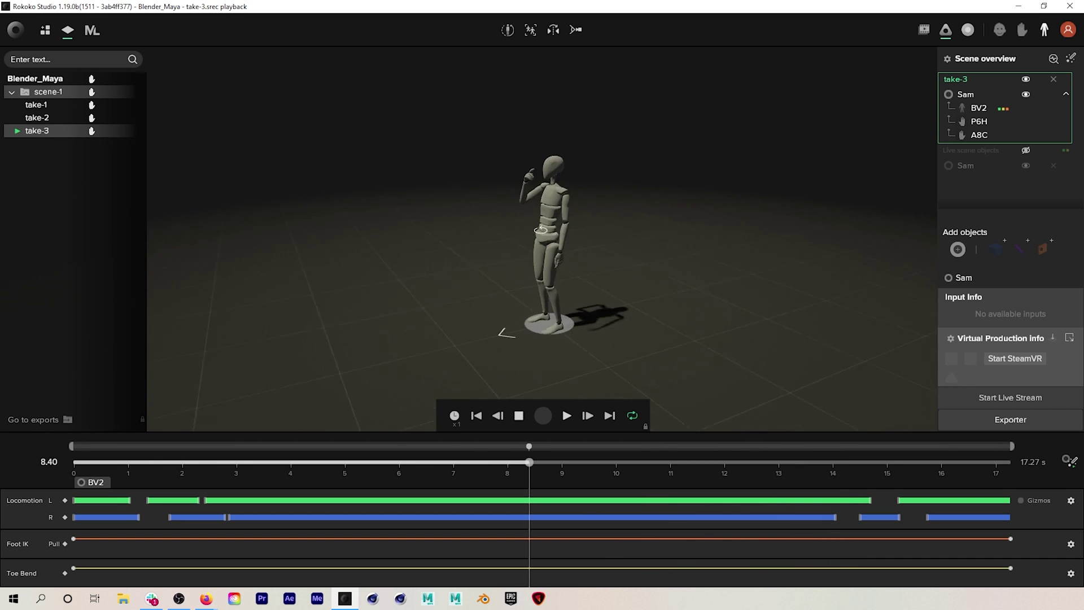
mouse_move(559, 232)
mouse_down()
mouse_move(627, 235)
mouse_move(562, 229)
mouse_up()
drag(529, 466, 563, 479)
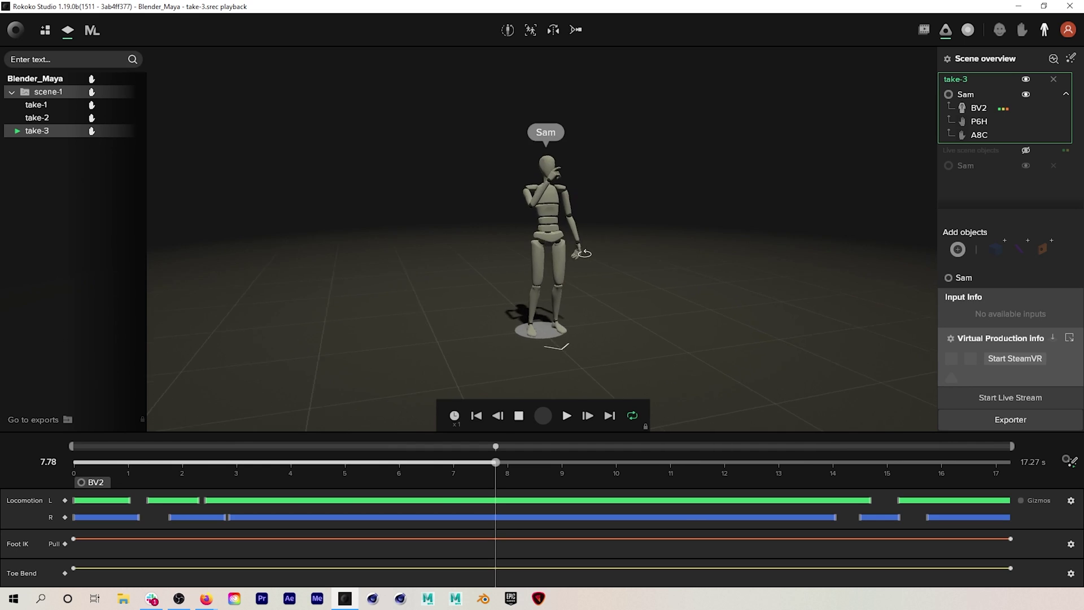
drag(584, 253, 568, 255)
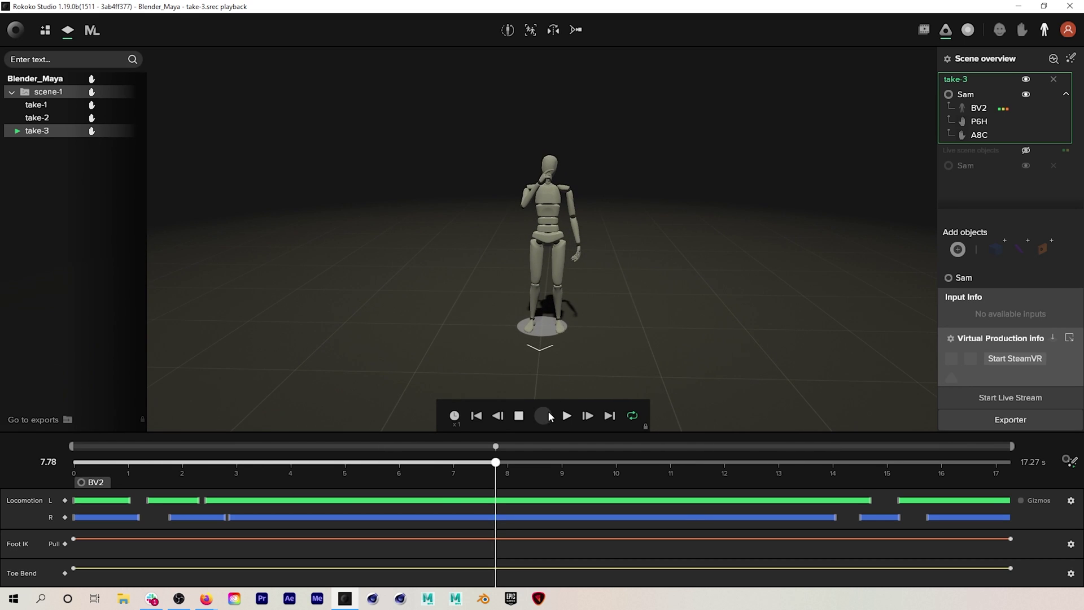
drag(490, 465, 195, 464)
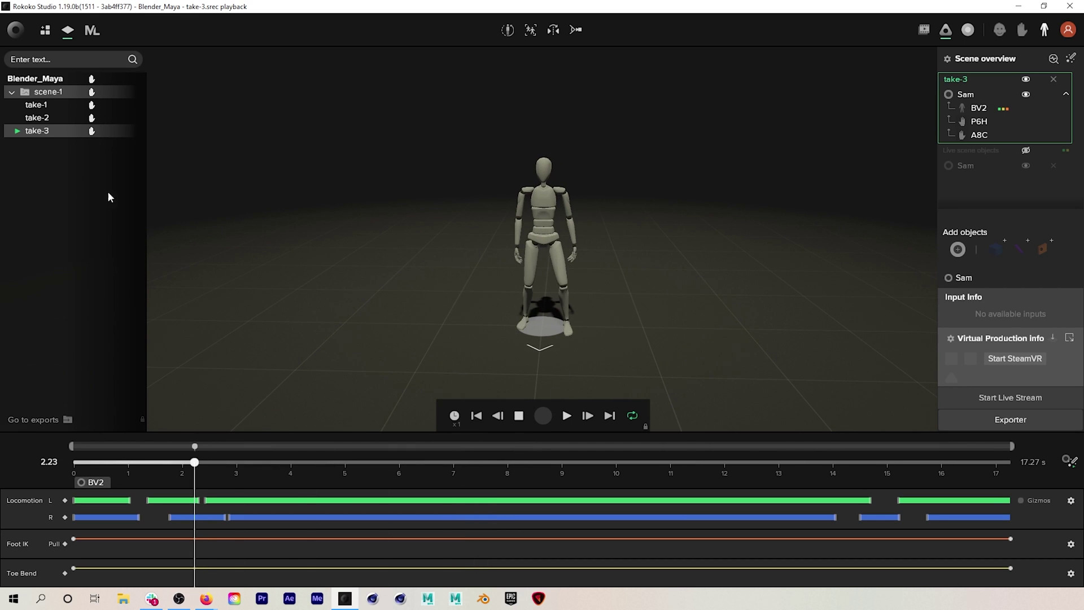
right_click(40, 131)
- Export take-3 as FBX Binary with a Maya HumanIK skeleton at 30 FPS
click(72, 144)
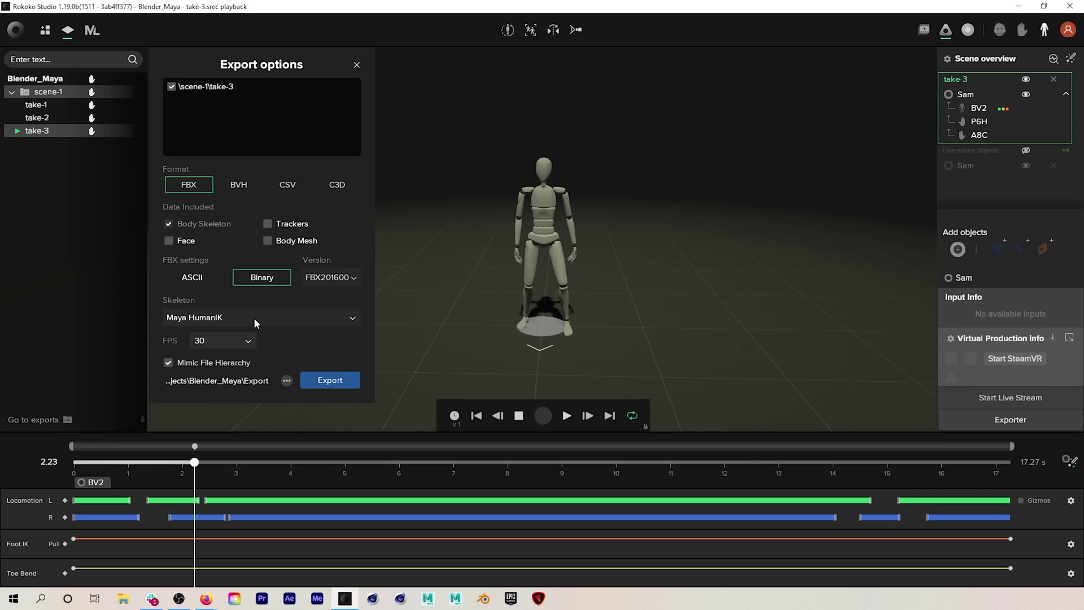
click(330, 381)
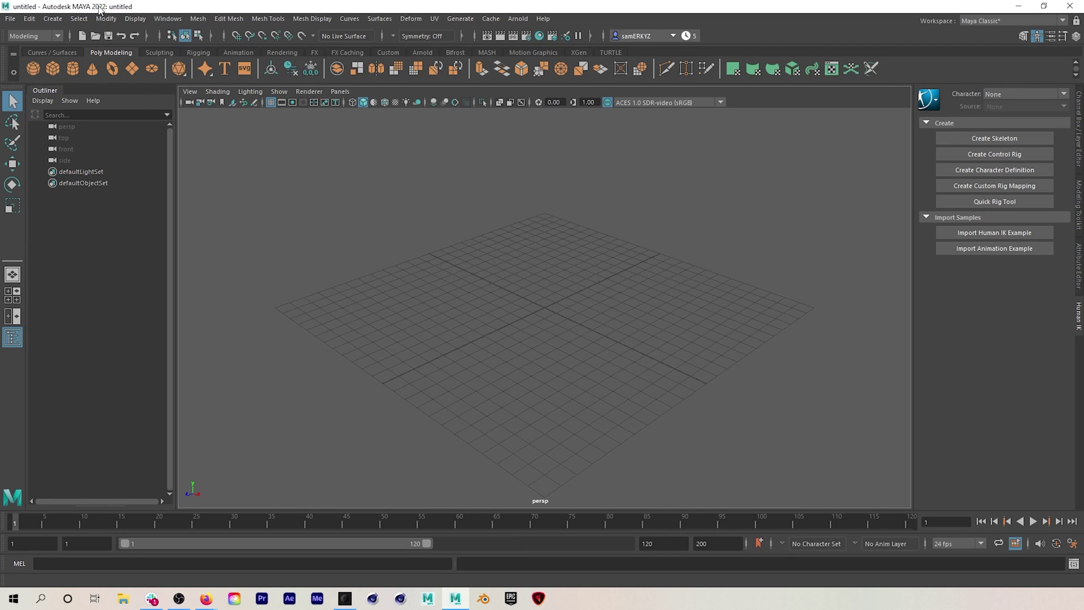
click(12, 19)
- Import gen8male.fbx from the 210802_MayaEditMocap folder into the Maya scene
click(66, 143)
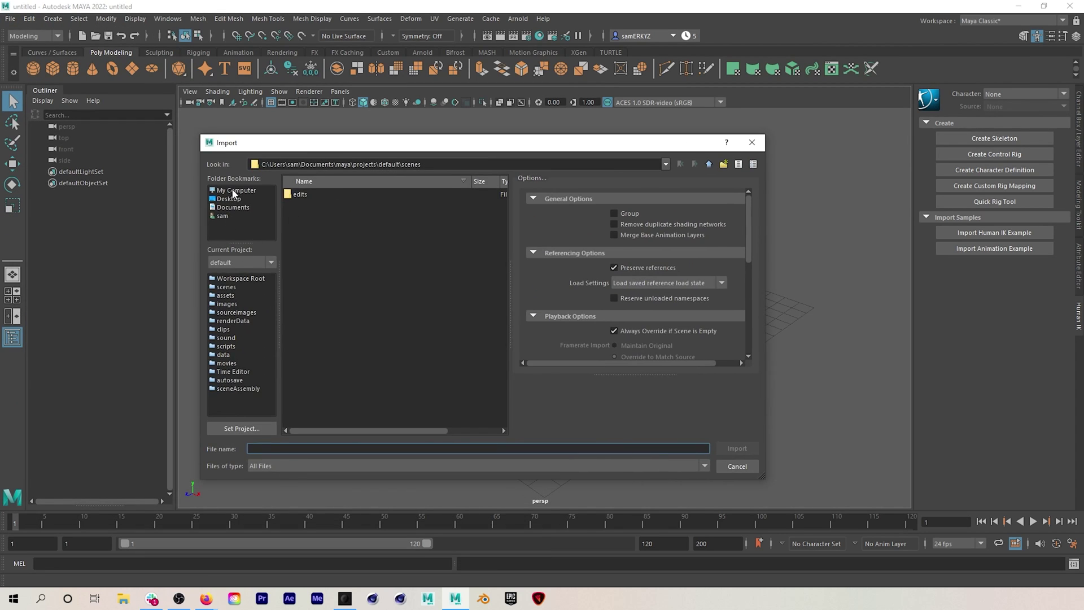
click(236, 190)
double_click(302, 204)
click(312, 193)
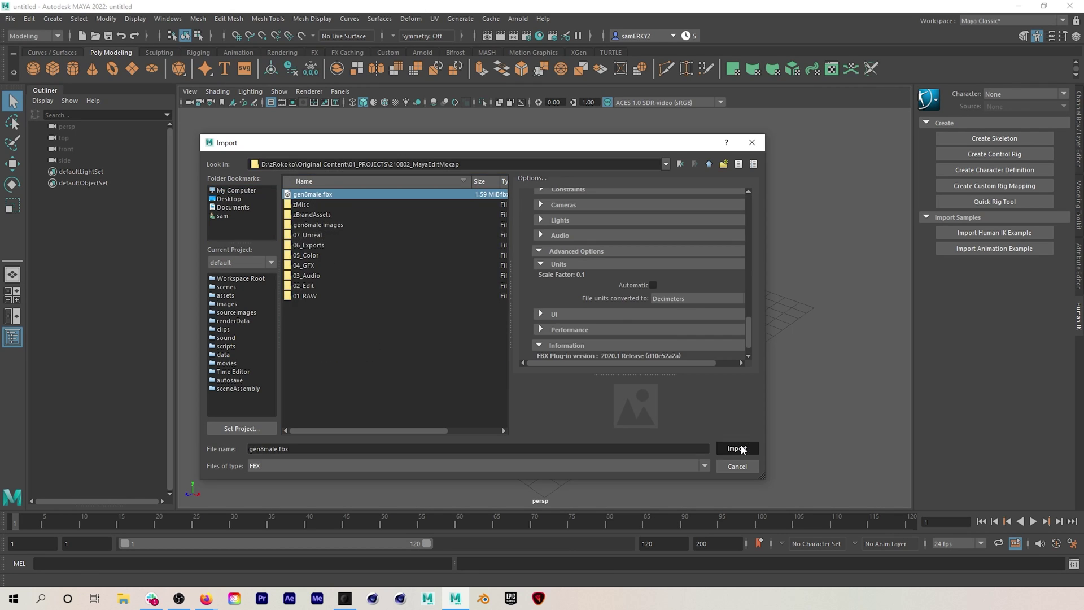
click(737, 449)
- Check the character in textured and wireframe views, then settle on smooth shaded display
mouse_move(555, 161)
alt+mouse_down()
mouse_move(559, 277)
mouse_move(638, 261)
mouse_move(554, 273)
mouse_move(526, 256)
mouse_move(568, 258)
alt+mouse_up()
key(6)
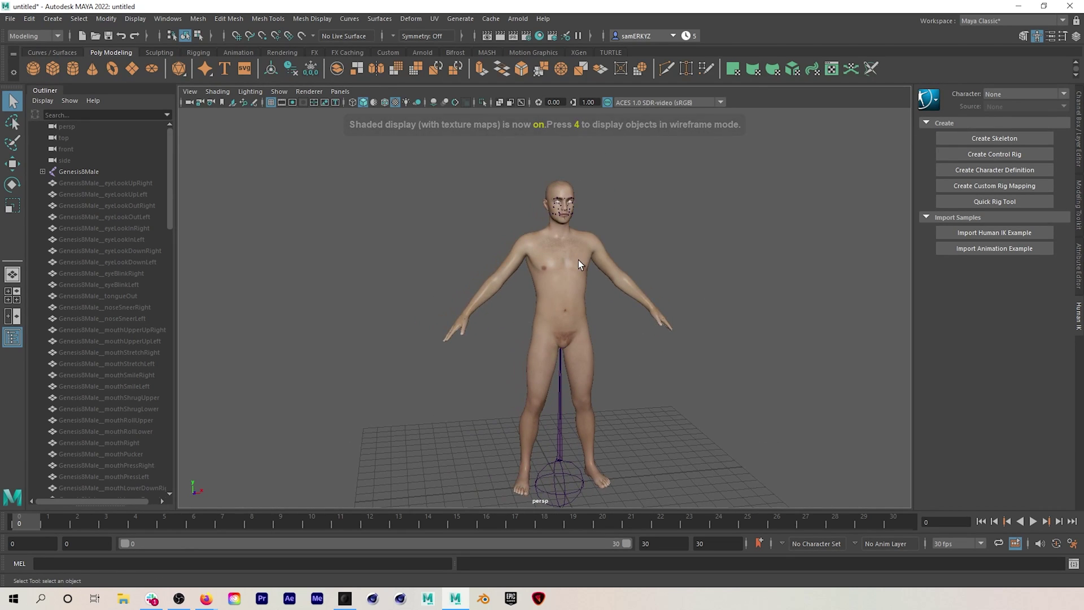
key(4)
key(5)
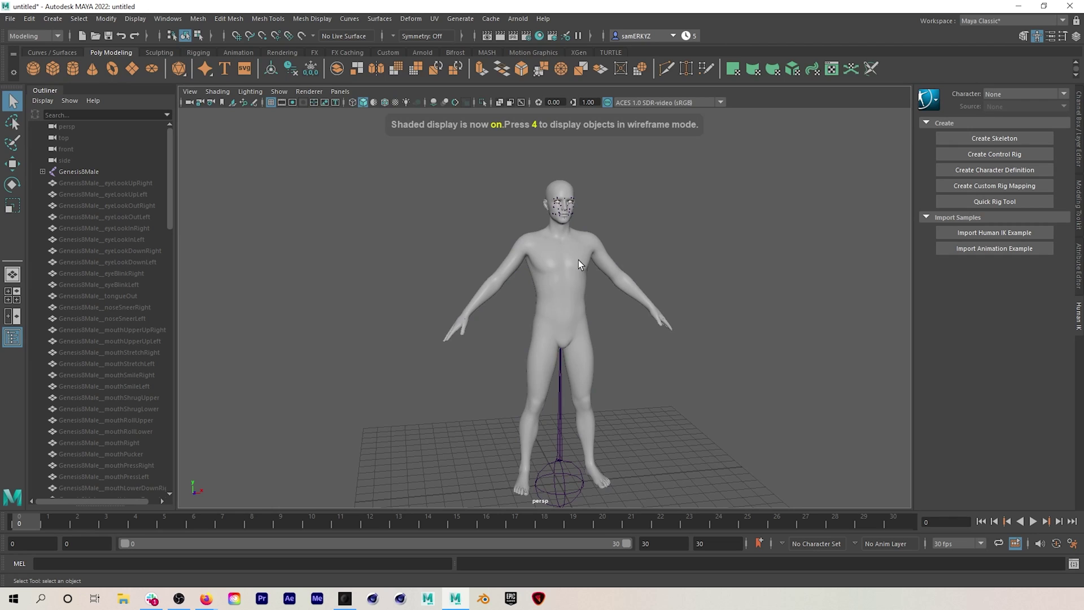
alt+drag(578, 260, 518, 253)
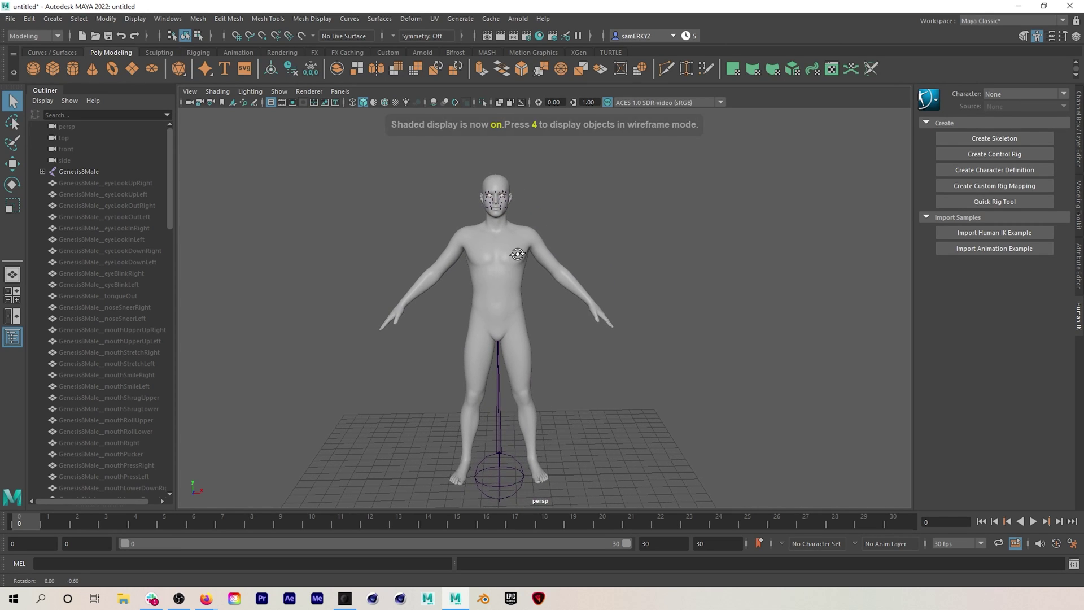
- Rotate the shoulder bend joints so the arms rise level with the shoulders
shift+click(43, 171)
click(121, 344)
key(e)
mouse_move(531, 187)
mouse_down()
mouse_move(543, 226)
mouse_move(524, 203)
mouse_up()
click(122, 273)
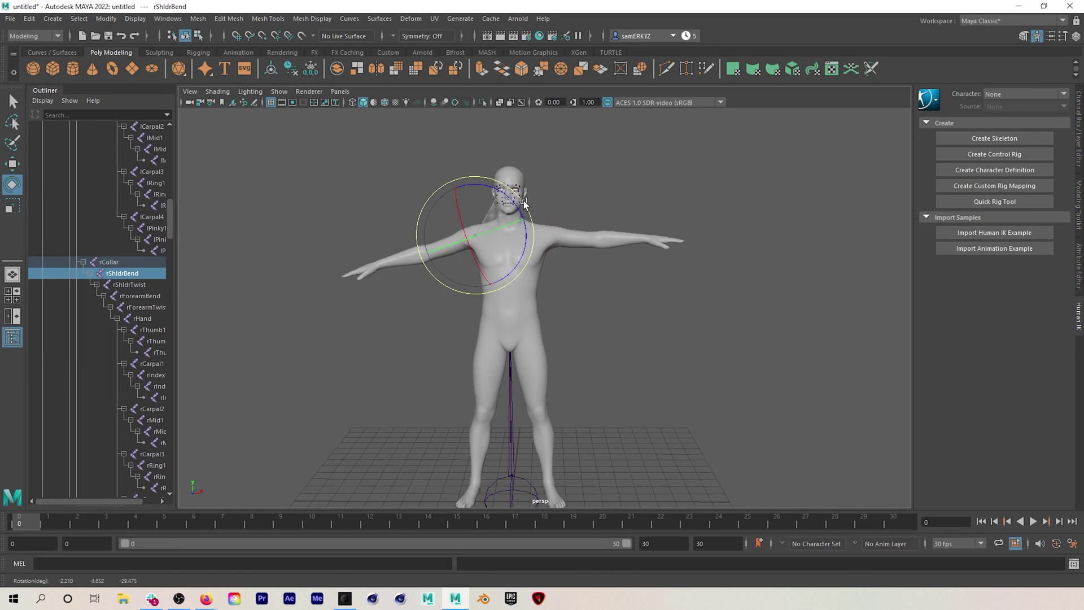
- Rotate the right thumb joints into T-pose alignment
scroll(508, 237, up, 5)
click(152, 329)
alt+drag(622, 362, 703, 398)
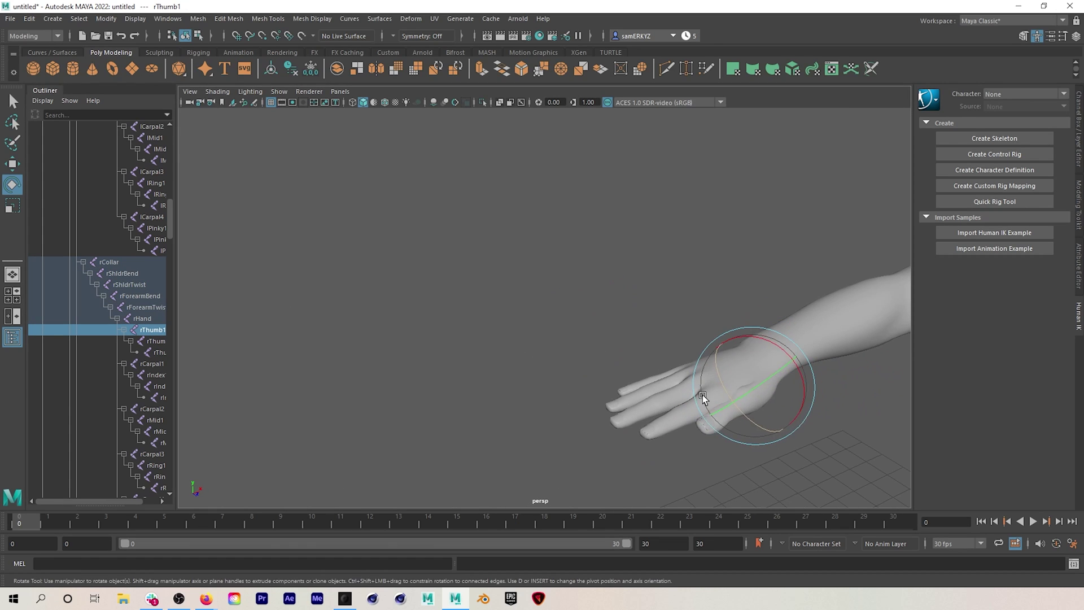
drag(175, 343, 216, 343)
click(160, 340)
alt+drag(770, 431, 630, 325)
- Adjust the left thumb joints, check the arm from the side, then clear the selection
scroll(141, 283, up, 5)
click(152, 228)
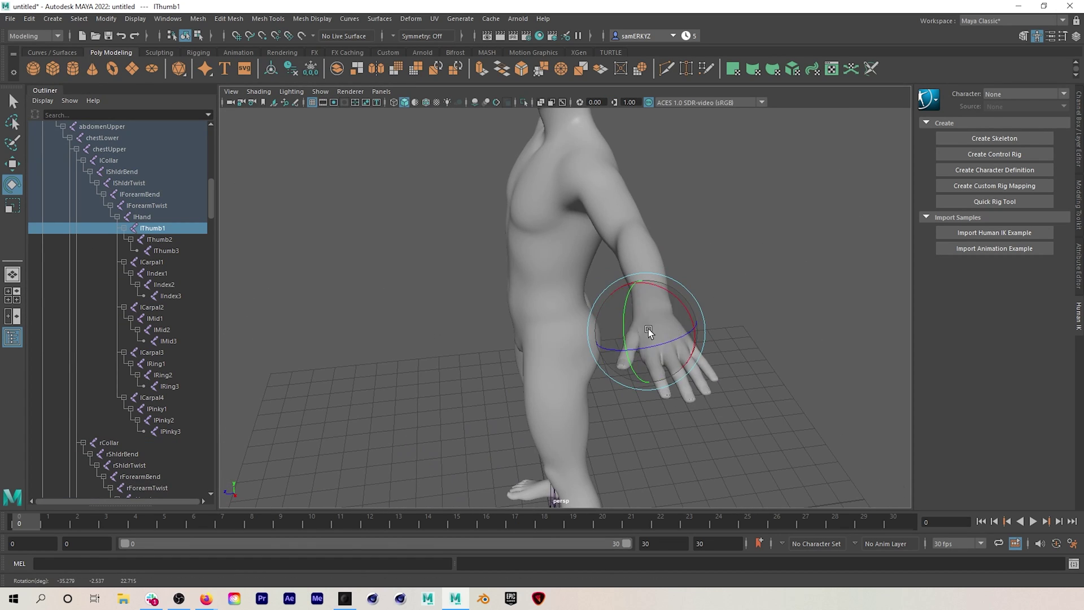
key(Down)
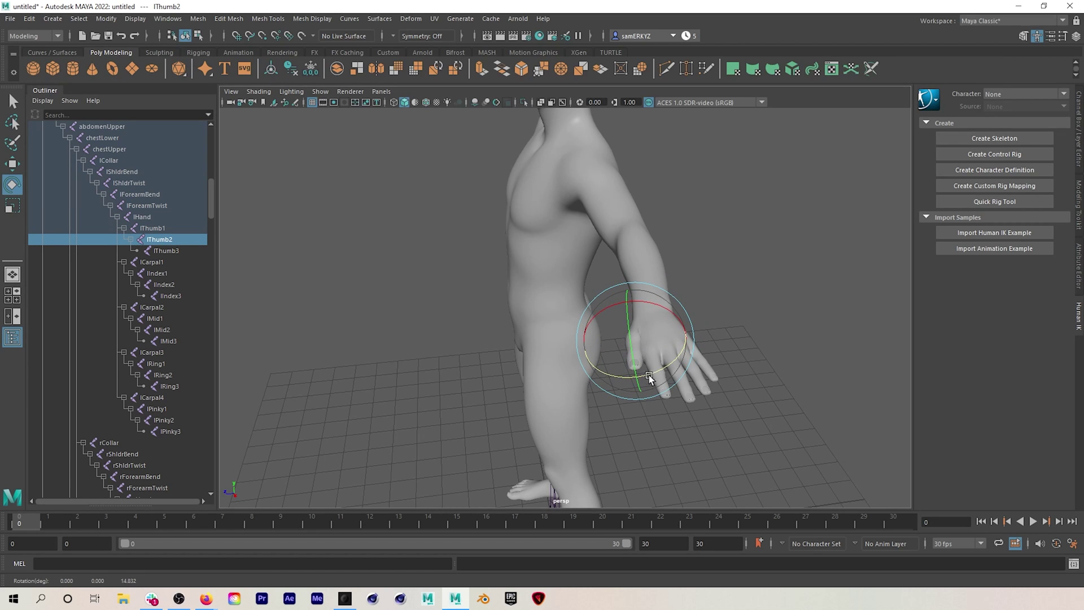
alt+drag(649, 375, 700, 322)
alt+right_drag(699, 322, 243, 353)
alt+drag(243, 352, 514, 305)
click(791, 187)
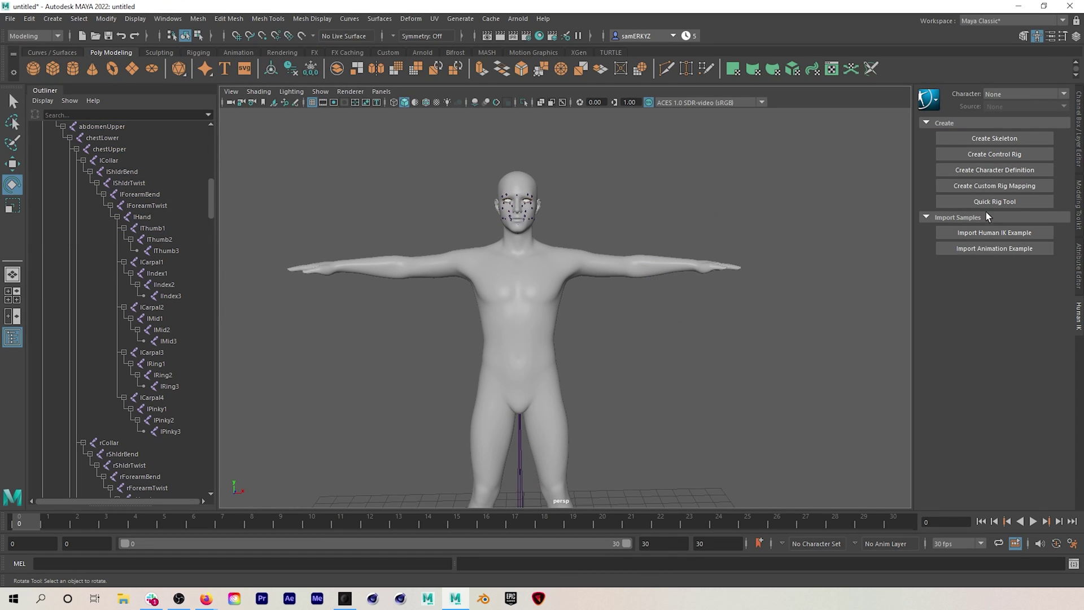
- Create a HumanIK character definition and map the hips, spine and chest joints
click(992, 170)
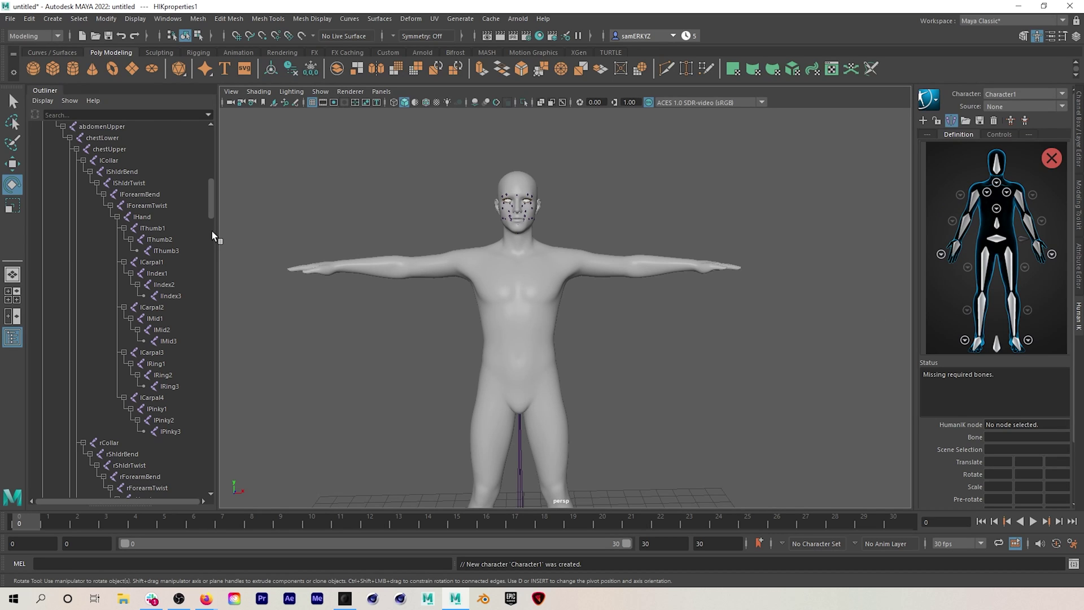
scroll(214, 236, up, 15)
click(70, 182)
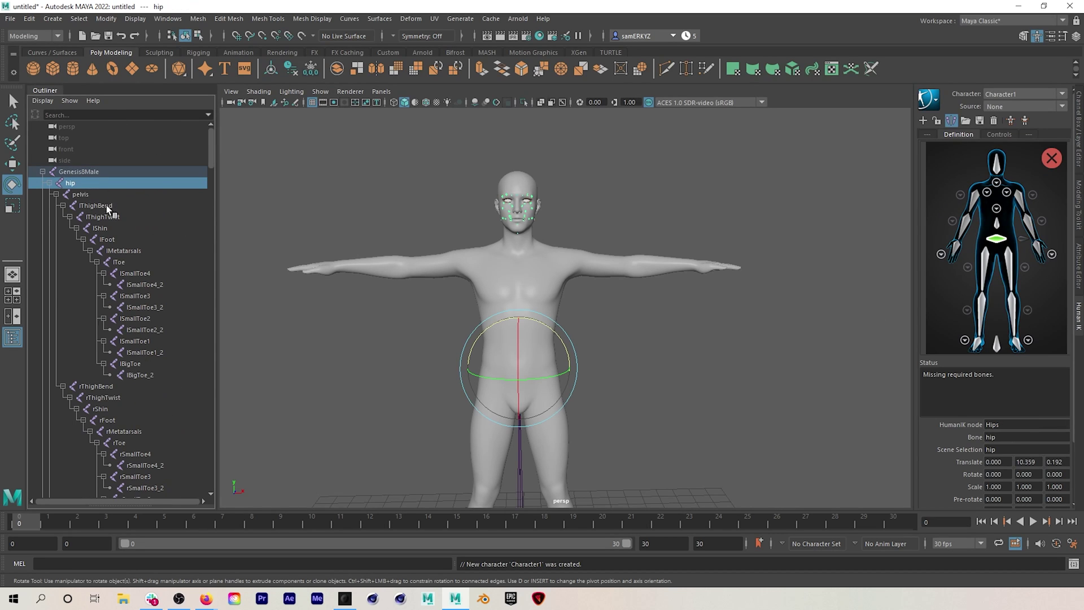
scroll(107, 209, down, 8)
click(95, 295)
click(996, 310)
- Map the left and right arm, hand and finger joints plus the head in the definition
click(108, 340)
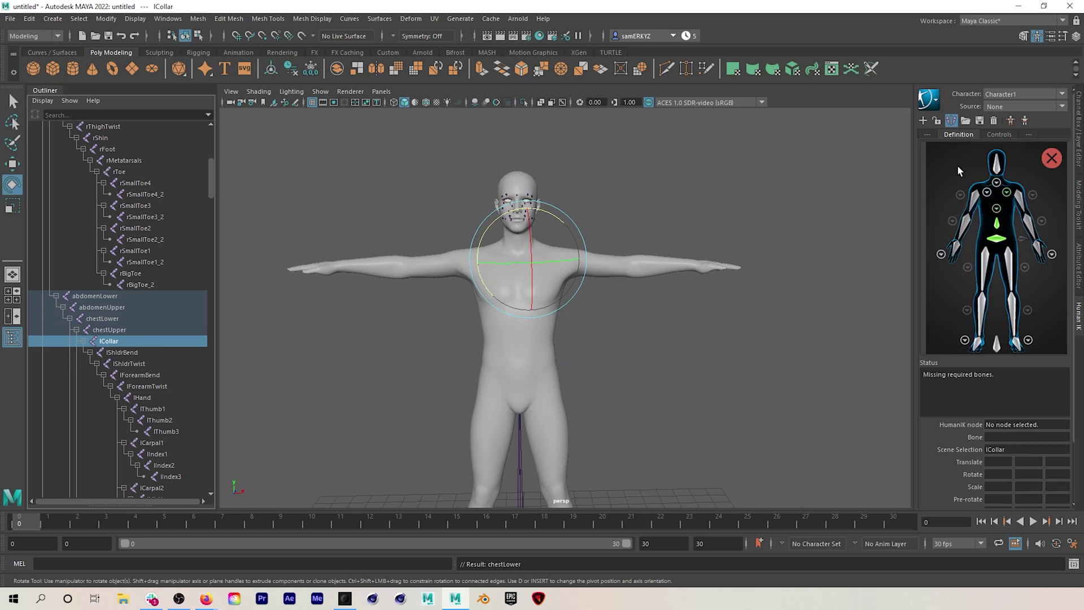
key(Down)
key(Down)
key(Down)
key(Down)
key(Down)
click(1052, 254)
key(Down)
key(Down)
key(Down)
key(Down)
key(Down)
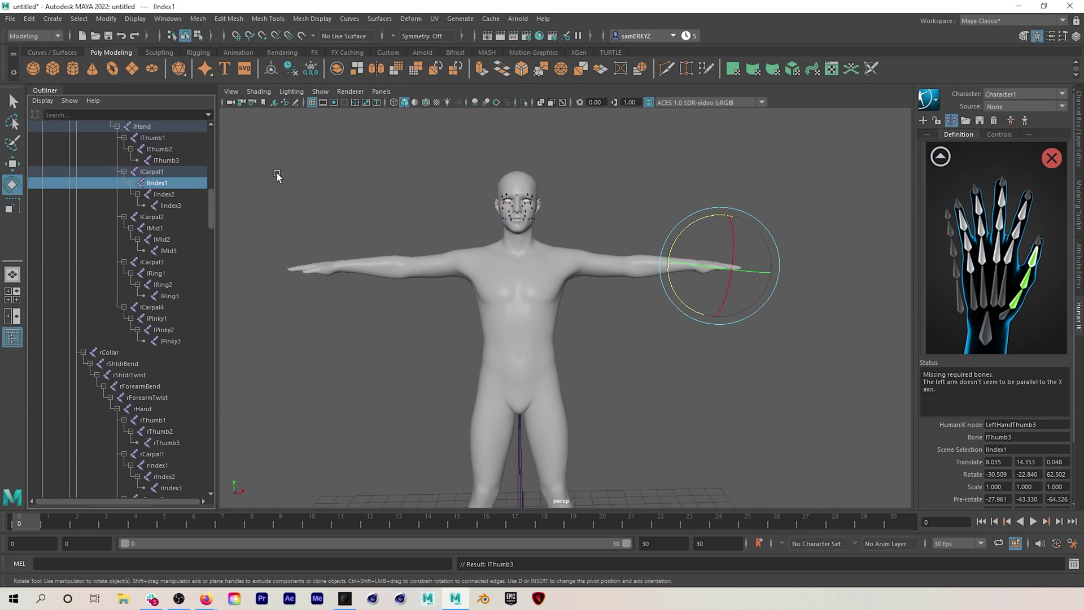
right_click(955, 237)
click(972, 249)
right_click(968, 230)
click(983, 243)
click(1038, 233)
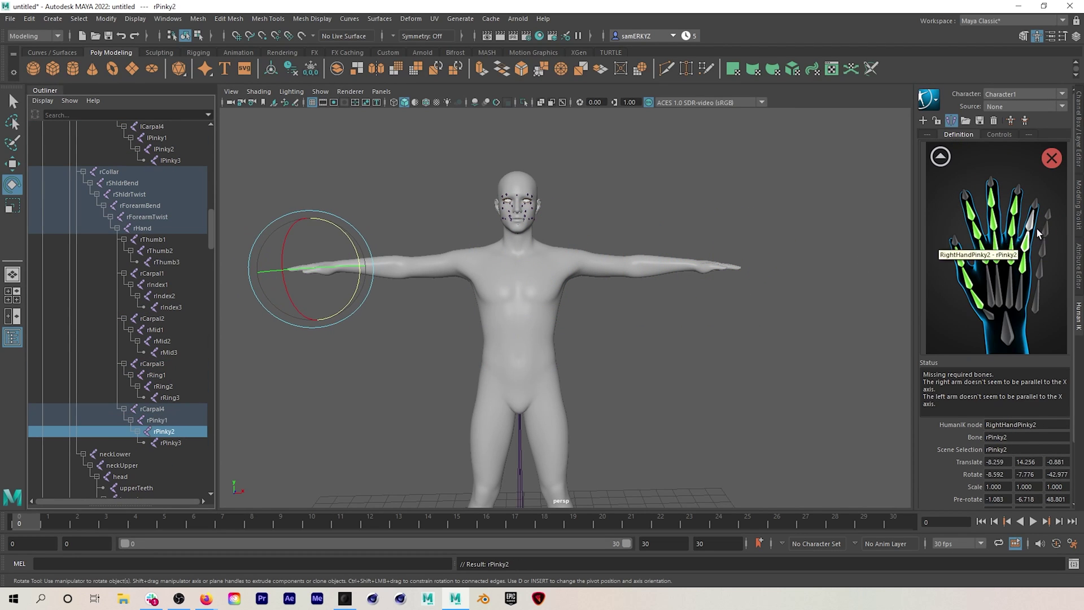
key(Down)
key(Down)
key(Down)
key(Down)
right_click(974, 161)
click(1011, 175)
- Map the left and right leg joints down to the toes
scroll(129, 214, up, 15)
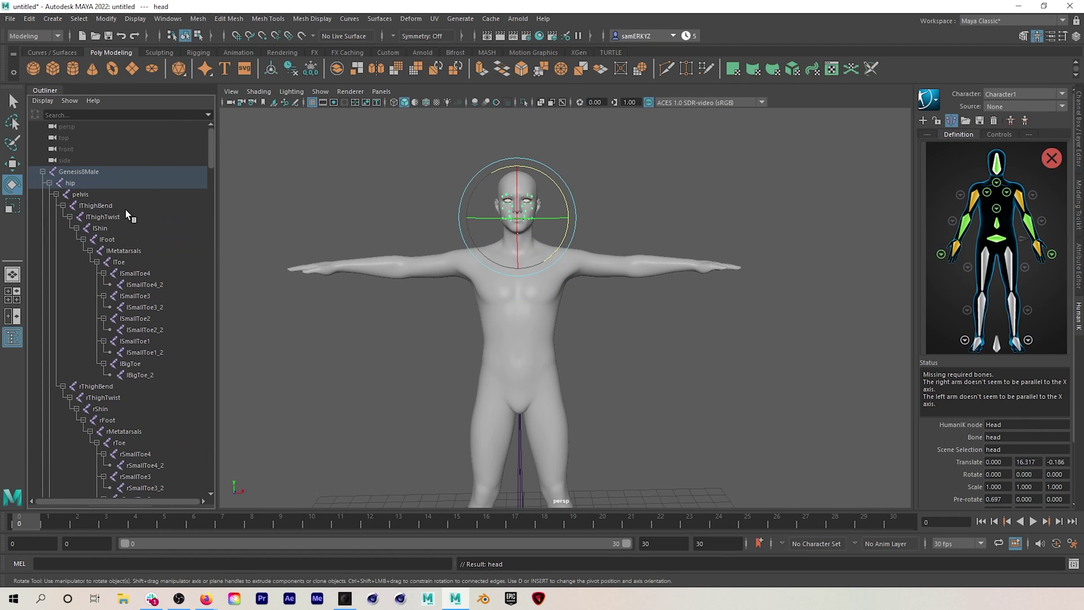
click(125, 209)
key(Down)
key(Down)
key(Down)
key(Down)
key(Down)
click(96, 386)
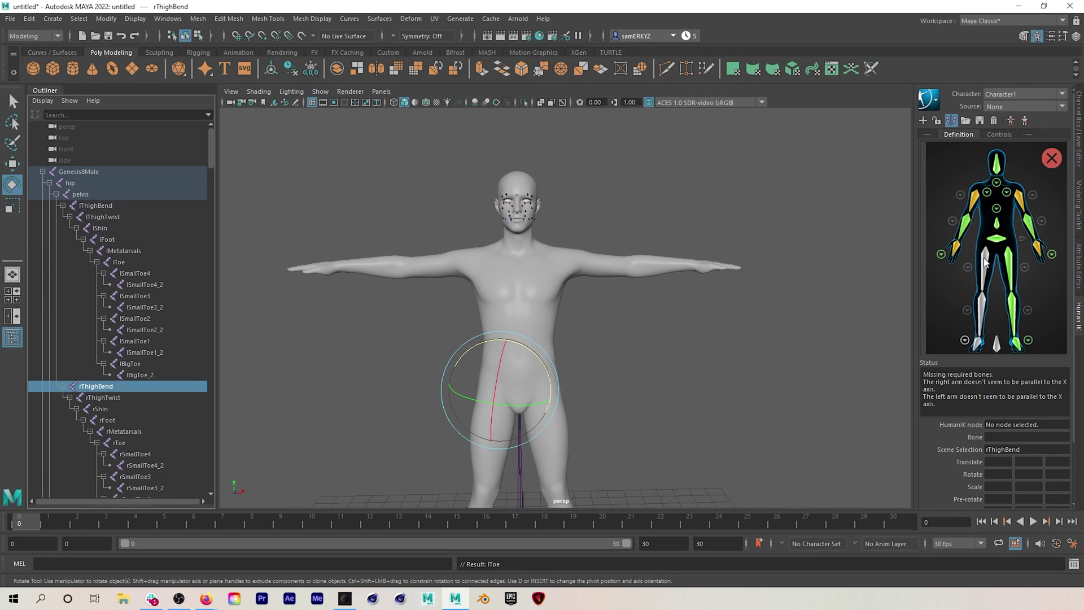
click(986, 261)
key(Down)
key(Down)
key(Down)
key(Down)
key(Down)
- Rename the character to Genesis8Male1 and save its skeleton definition as the Genesis8Male template
click(937, 121)
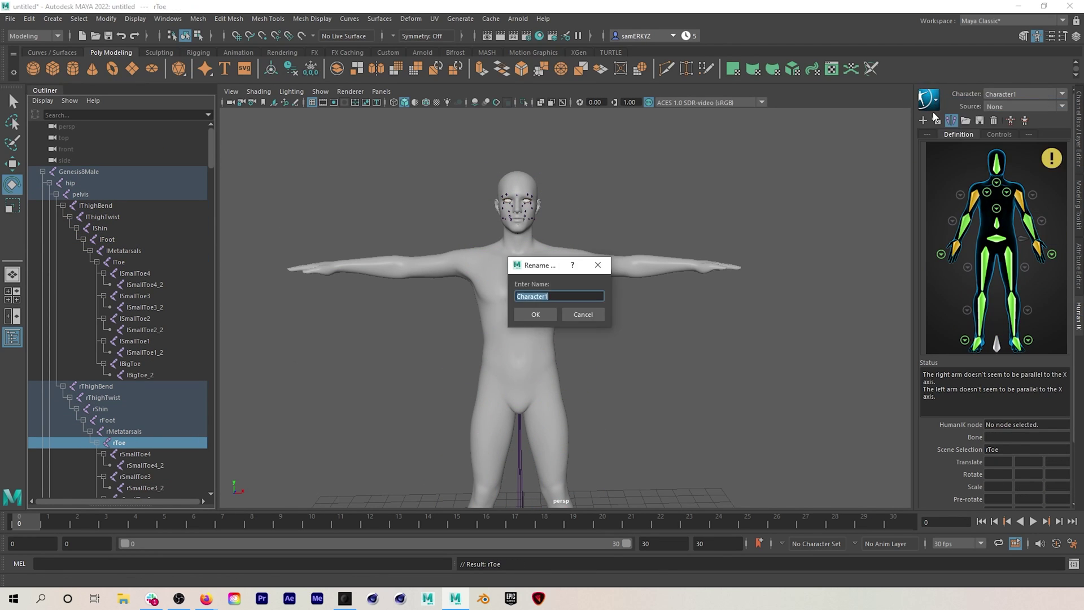
click(550, 314)
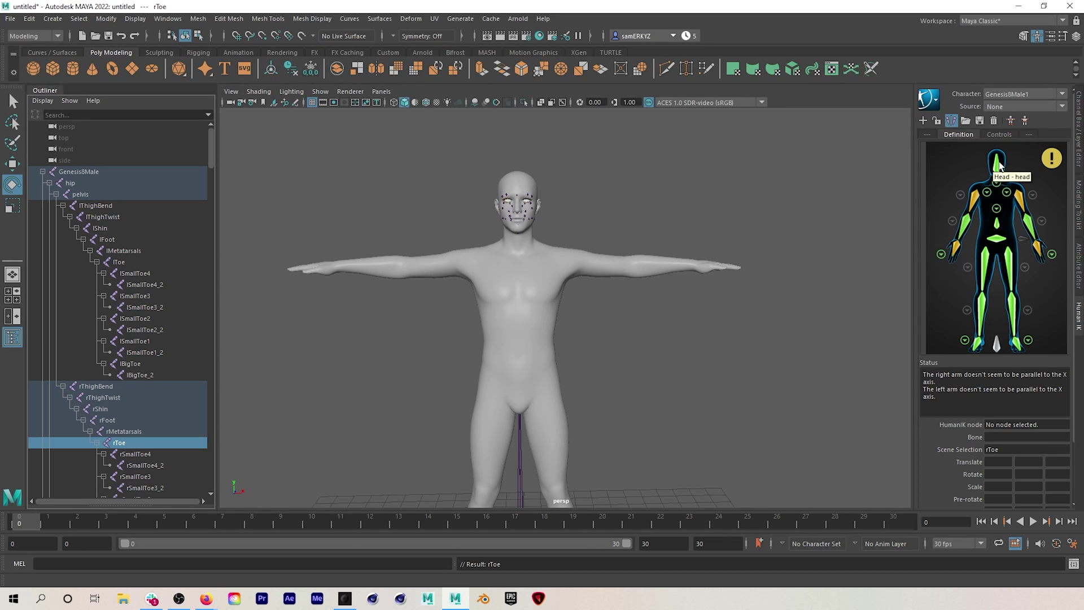
click(979, 118)
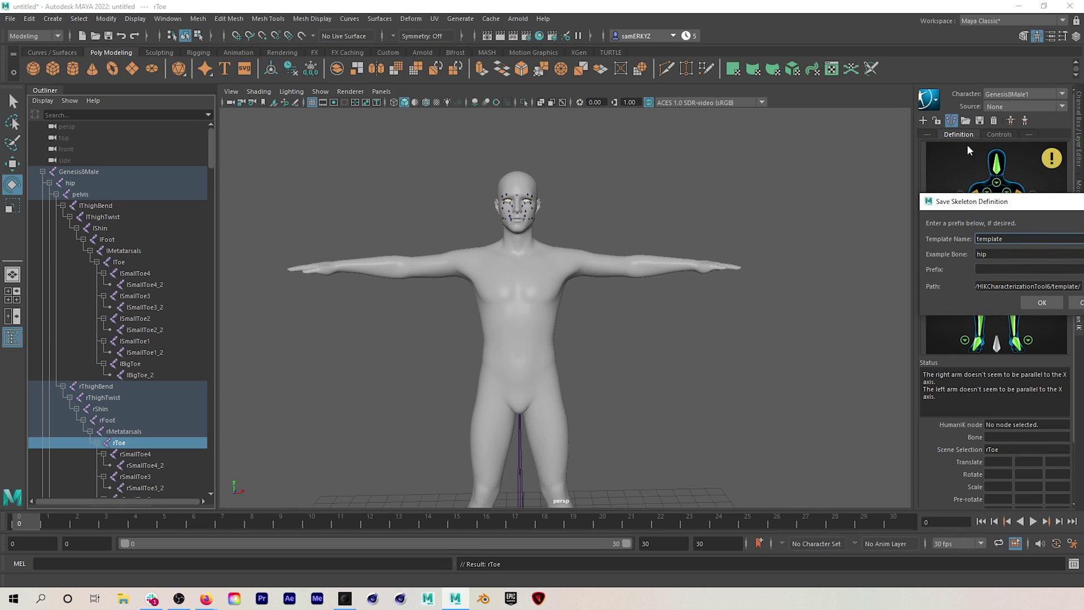
drag(987, 204, 924, 207)
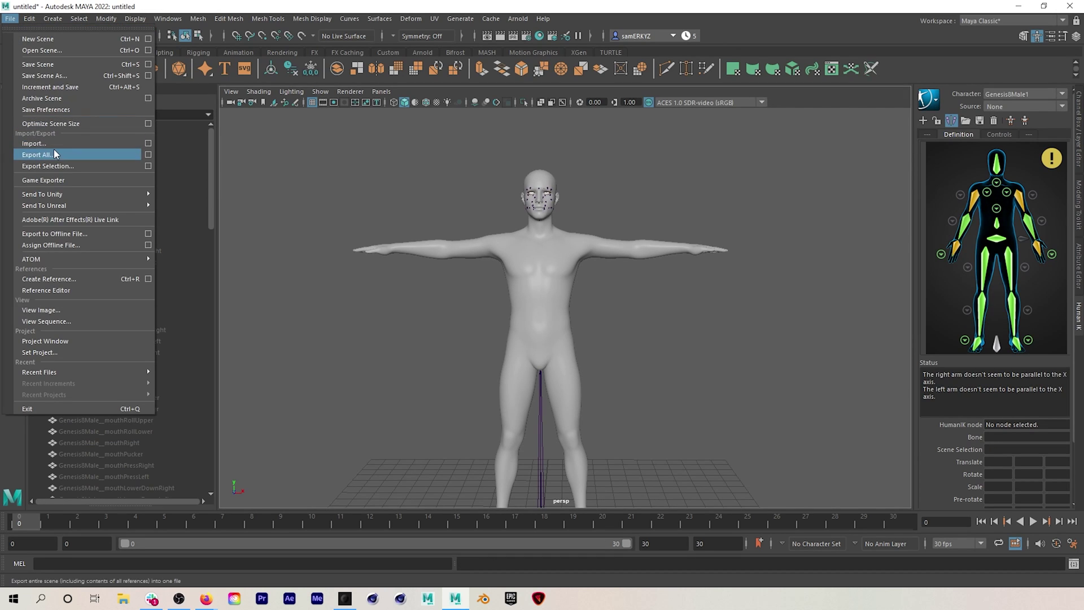
click(52, 148)
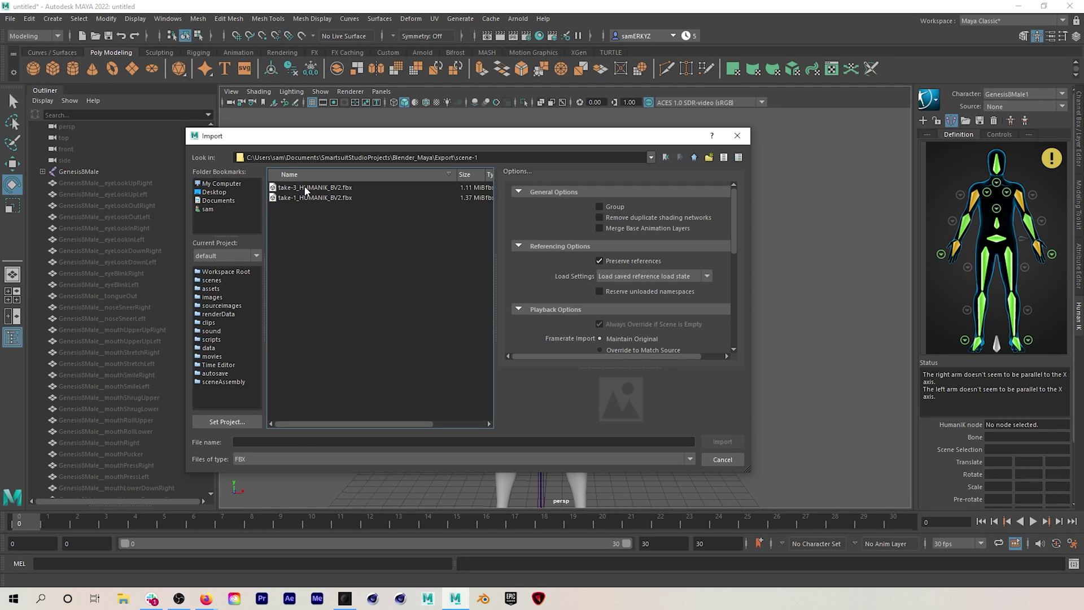
click(302, 188)
- Import the take-3 HumanIK mocap, play it, then stop and return to frame 0
click(722, 443)
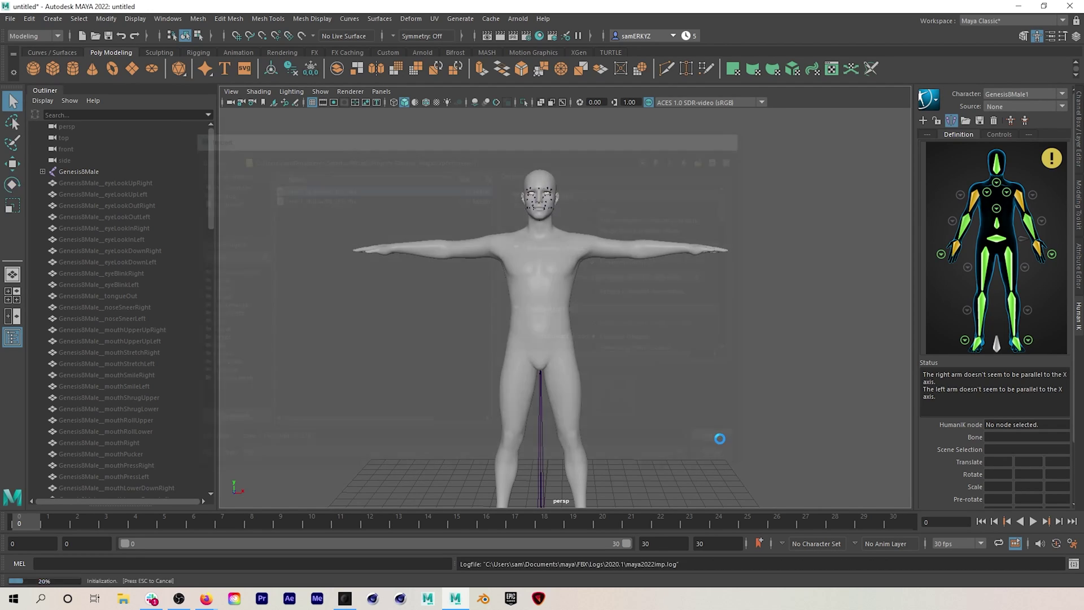
click(1033, 522)
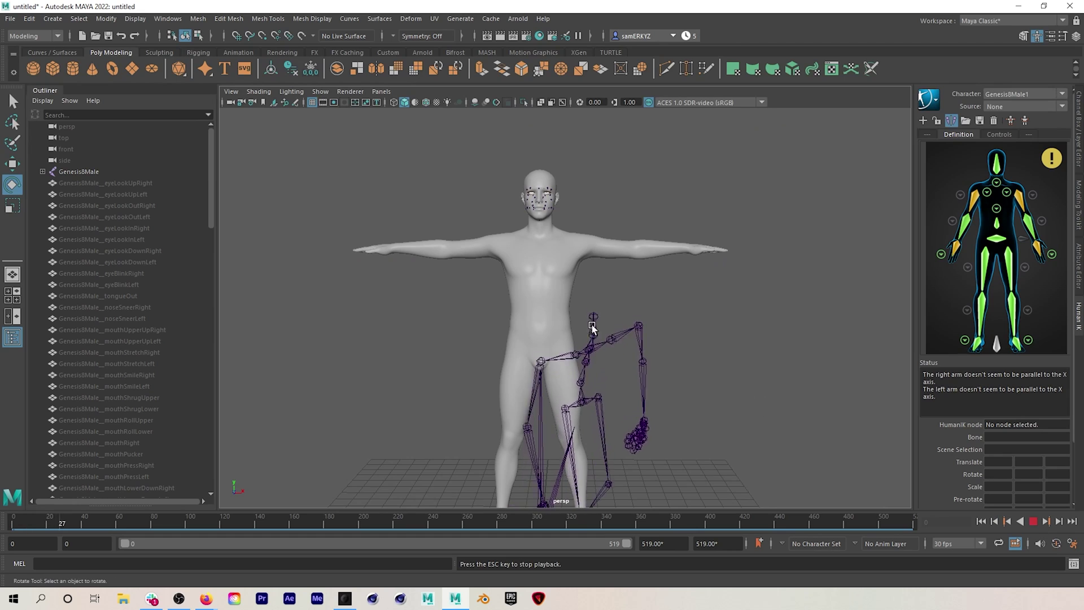
alt+drag(458, 296, 570, 310)
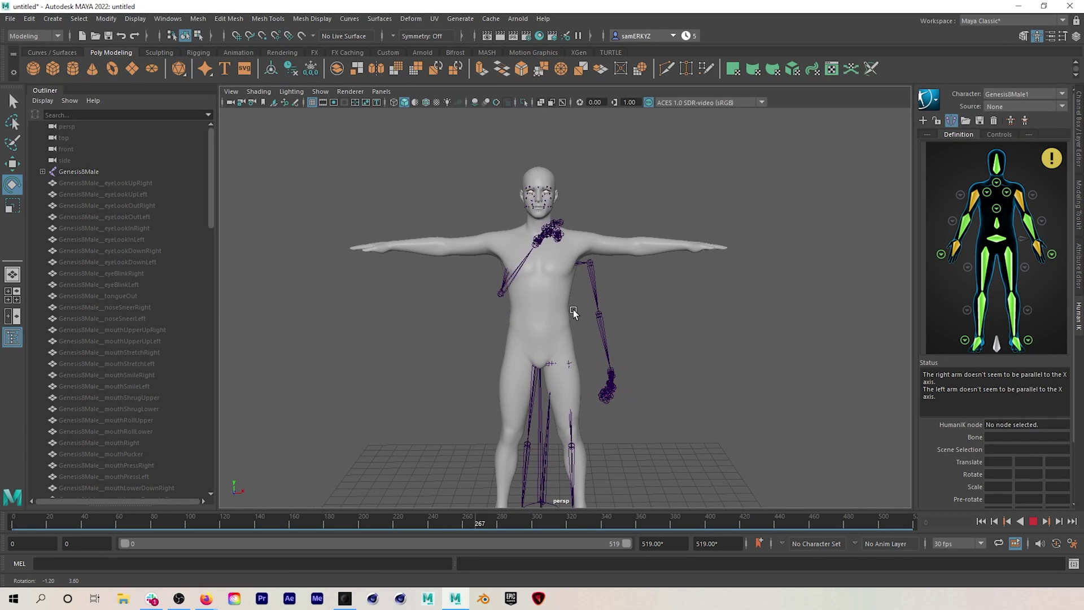
click(1033, 521)
click(1004, 523)
scroll(128, 319, down, 15)
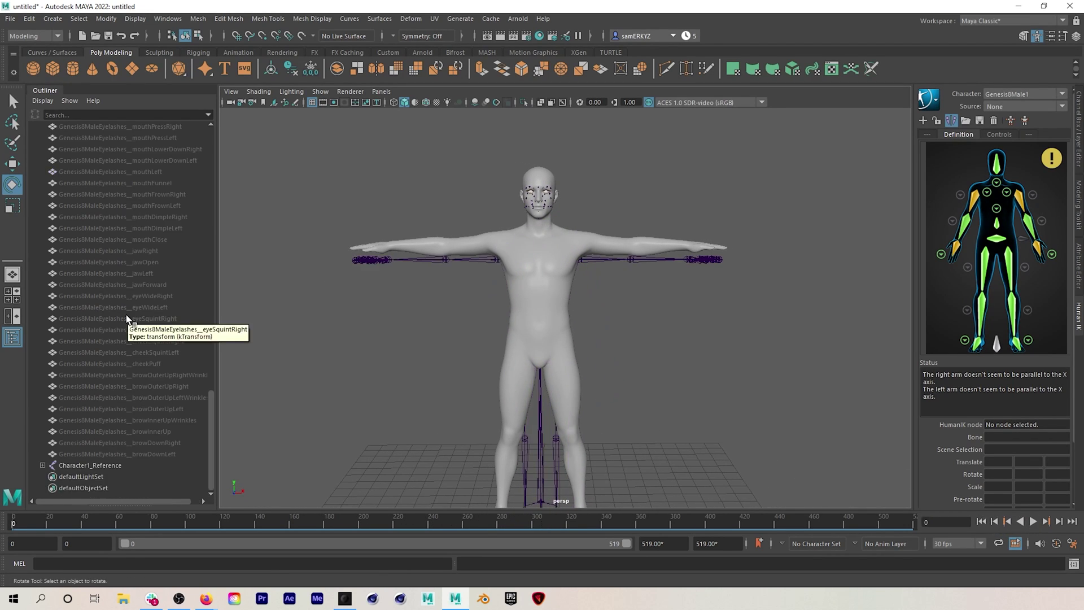
click(1023, 94)
- Create Character1, select Character1_Hips and load the HIK skeleton template definition
click(993, 104)
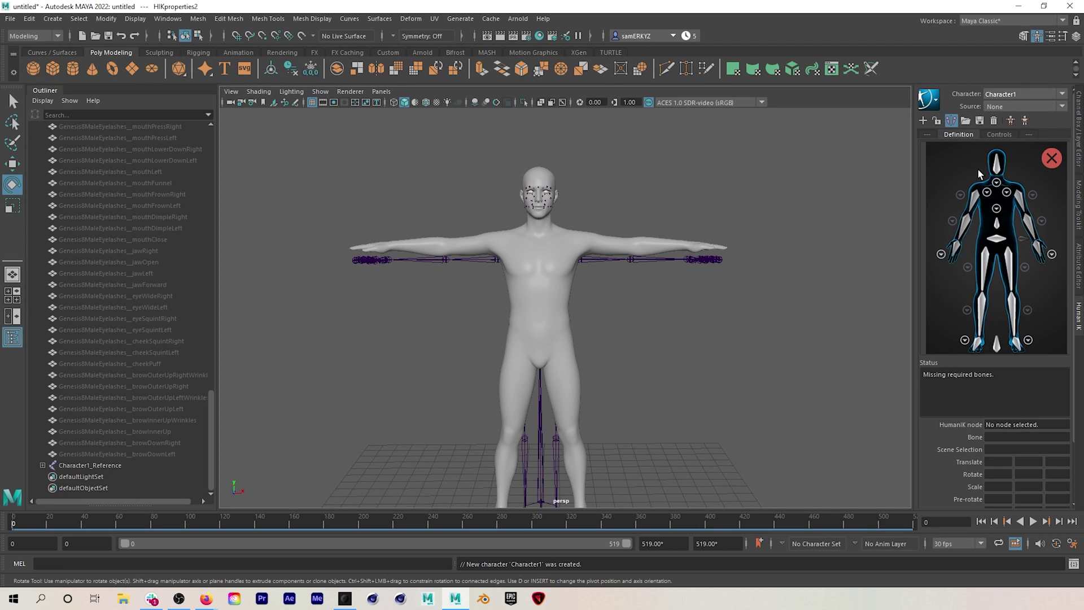
click(42, 466)
click(91, 477)
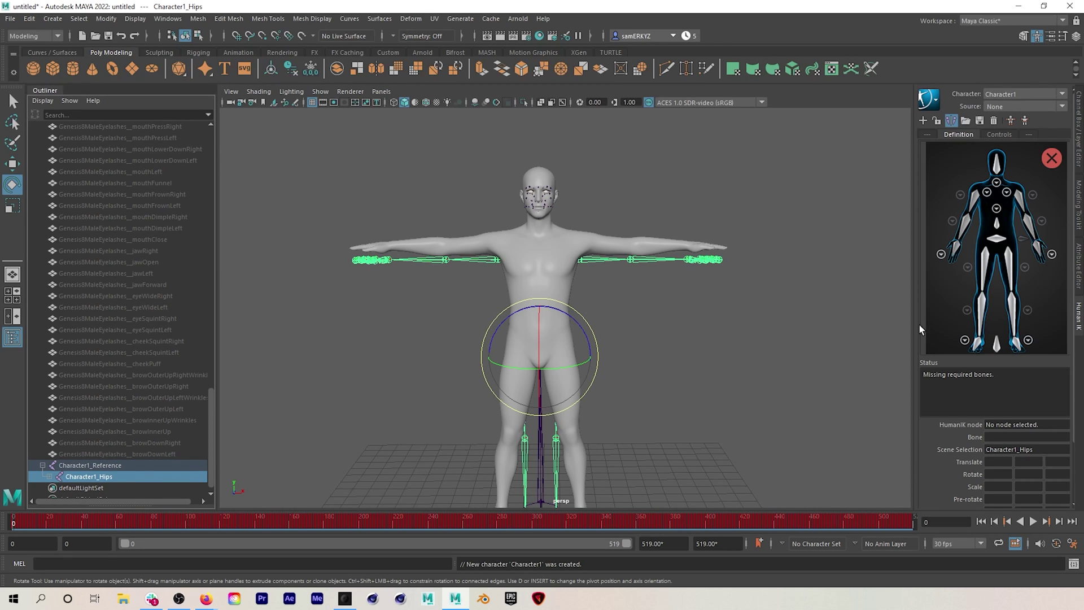
click(967, 122)
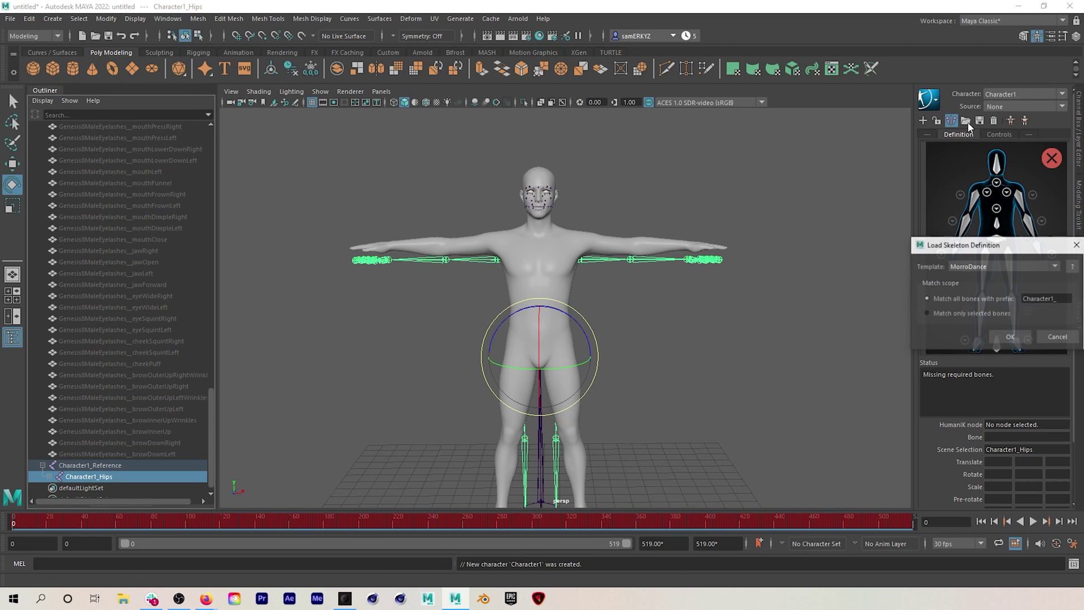
click(986, 269)
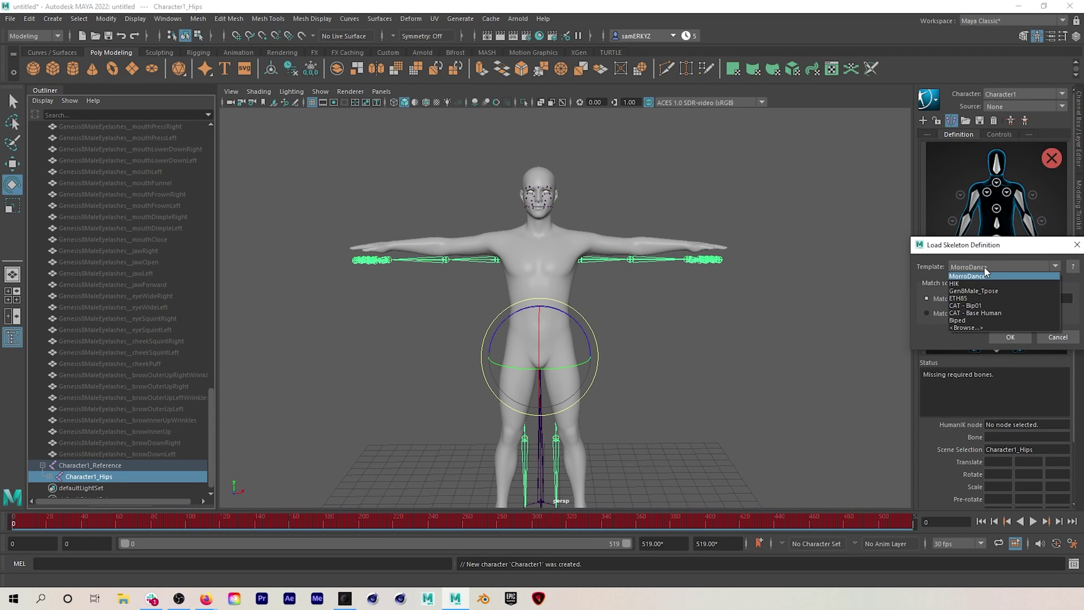
click(961, 283)
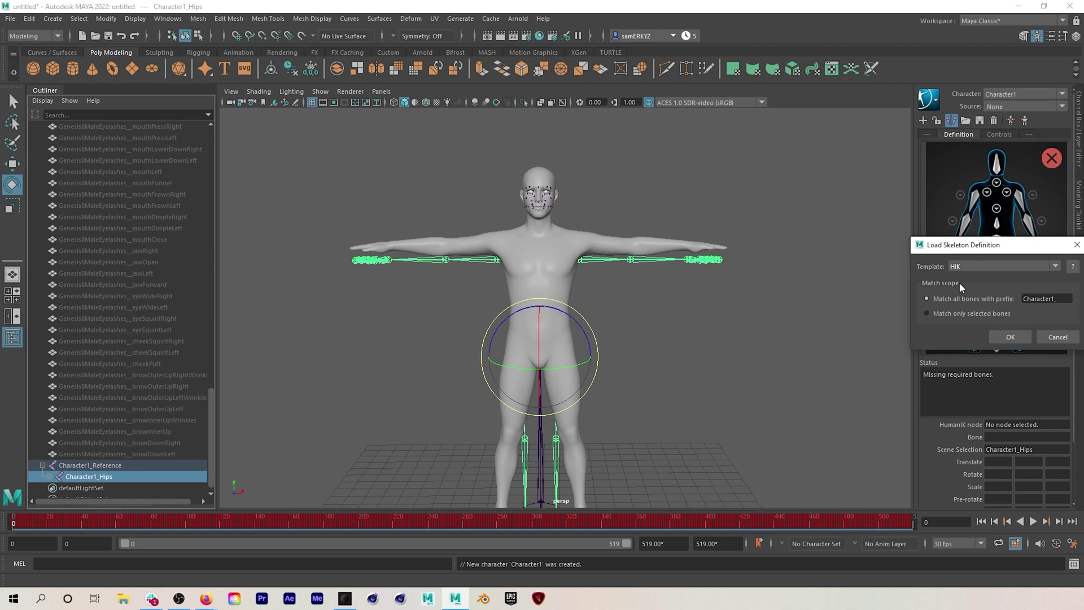
click(1011, 337)
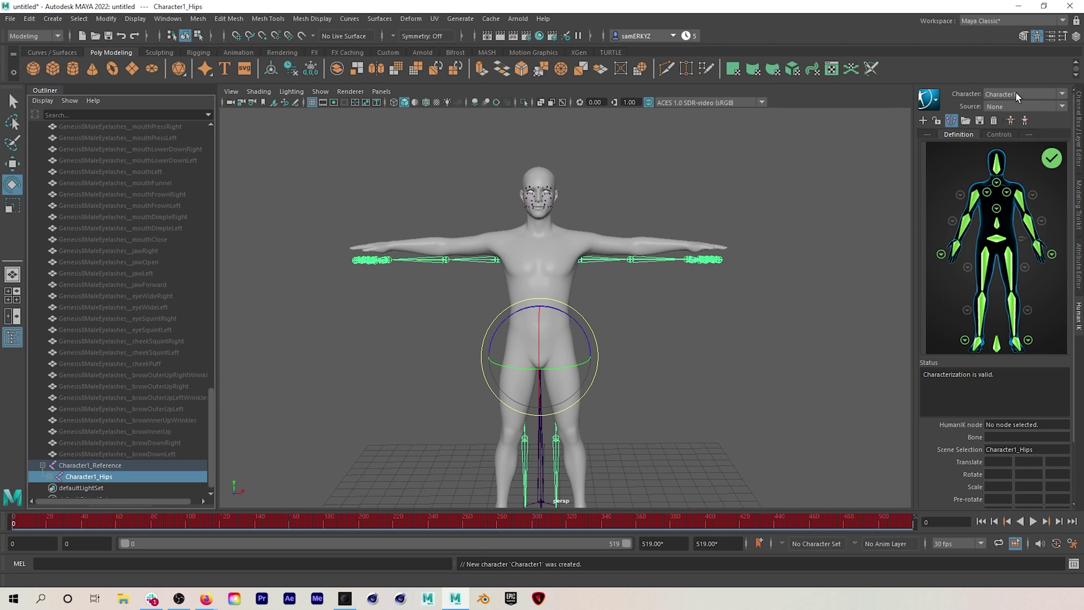
click(1008, 106)
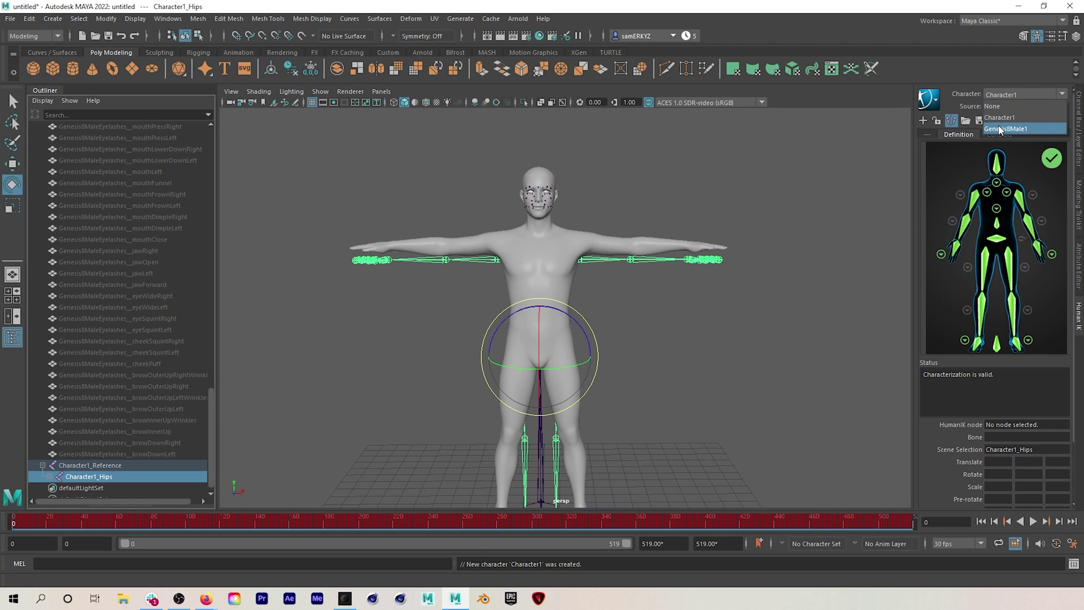
- Make Genesis8Male1 the active HumanIK character with Character1 as its source
click(1000, 129)
click(1008, 107)
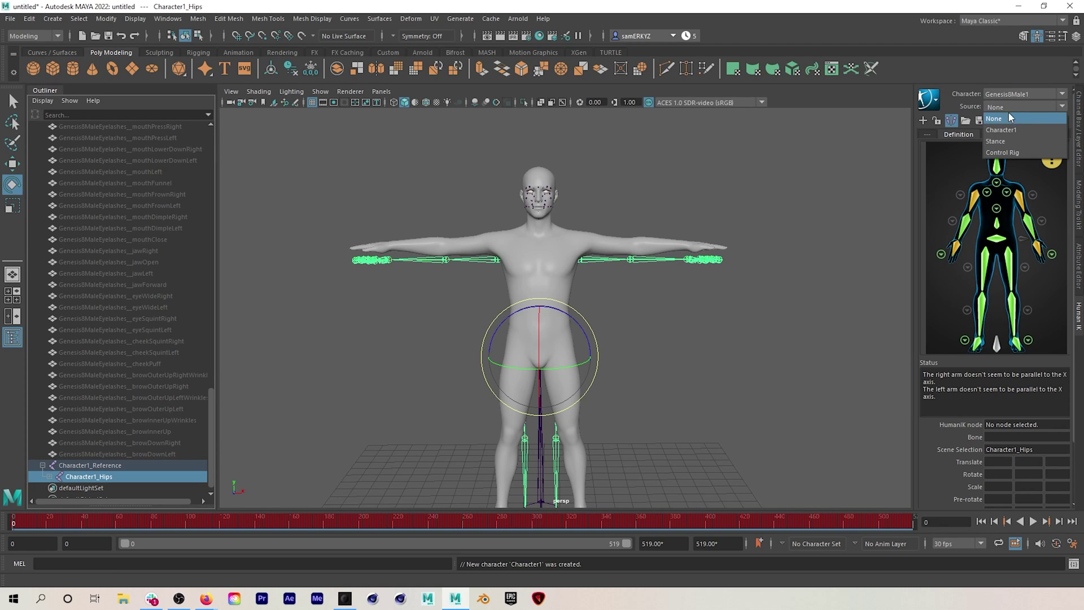
click(1009, 131)
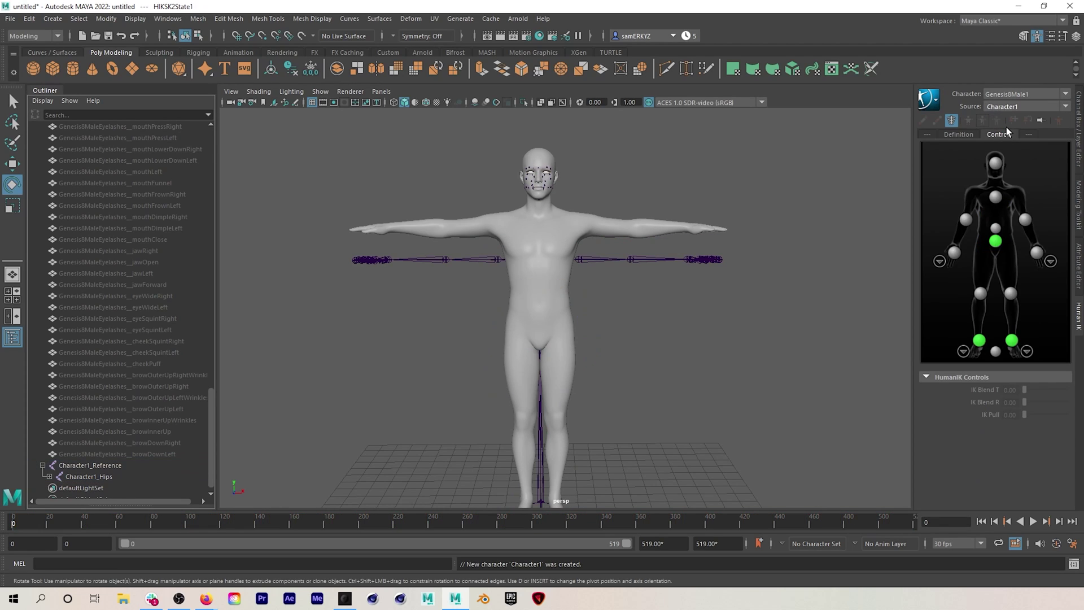
- Play the retargeted motion with textures on, then stop at frame 0 in plain shading
click(1033, 521)
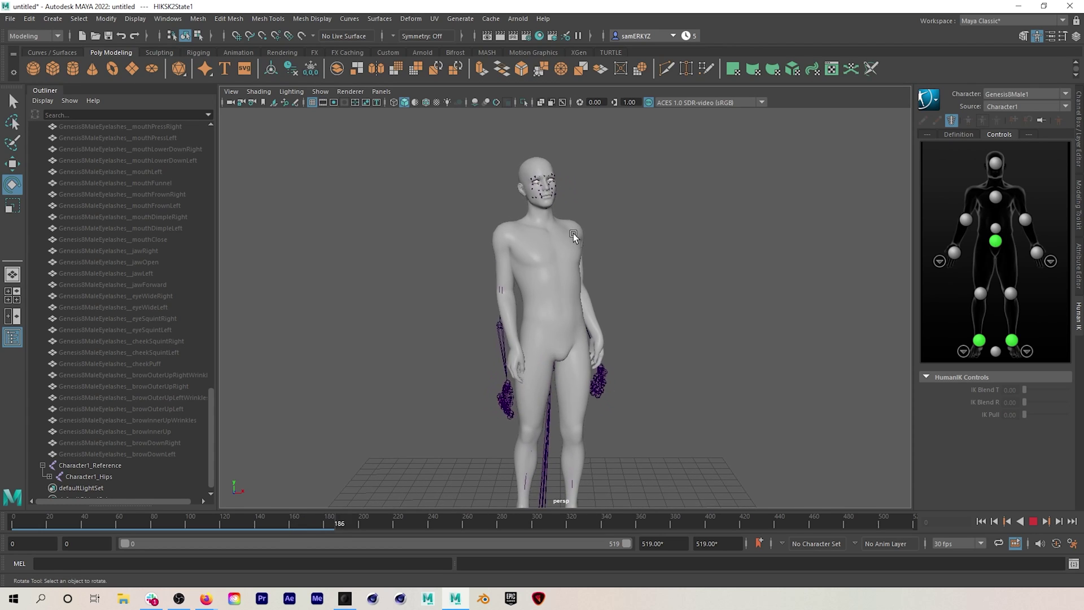
key(6)
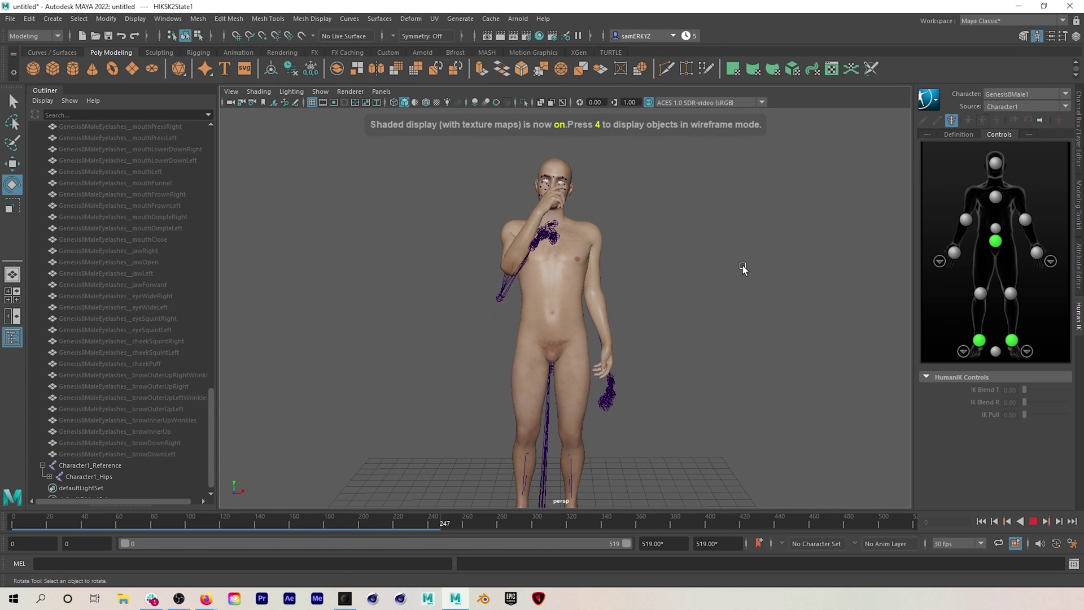
alt+drag(742, 270, 600, 247)
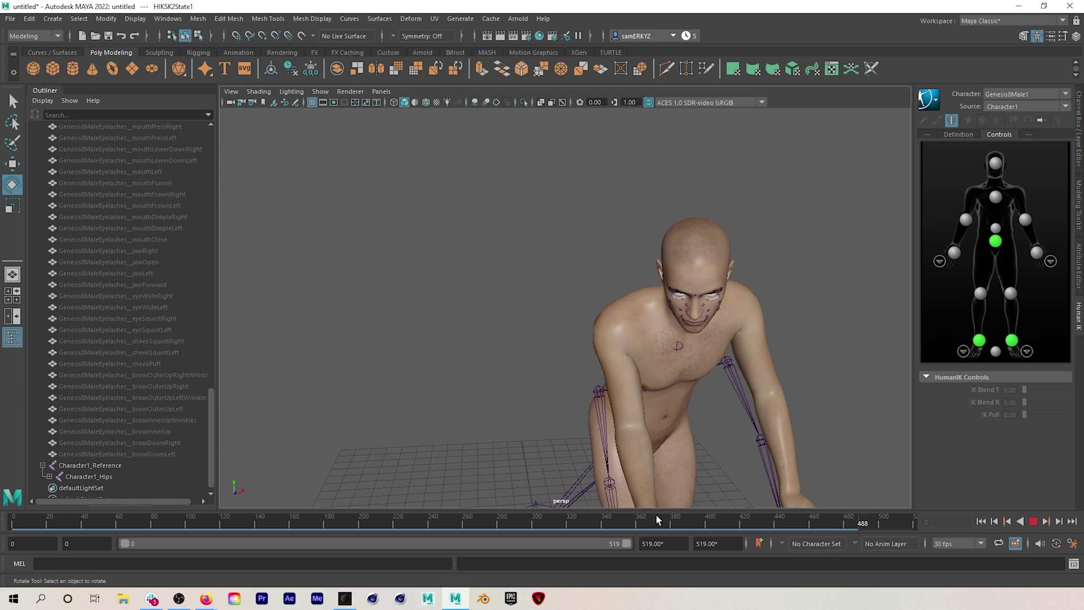
drag(658, 518, 397, 512)
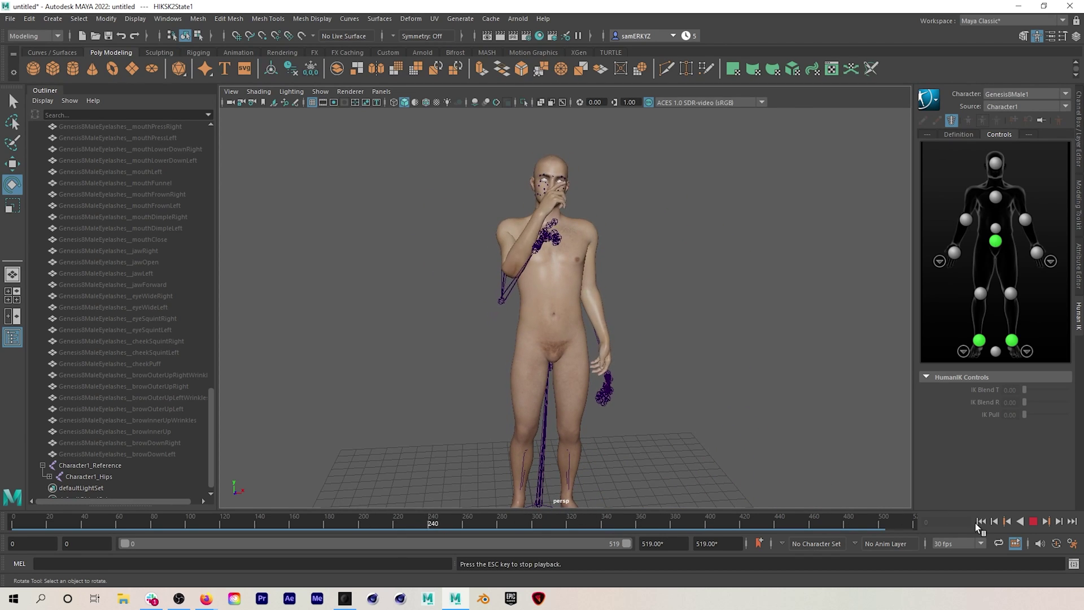
click(1034, 521)
click(981, 521)
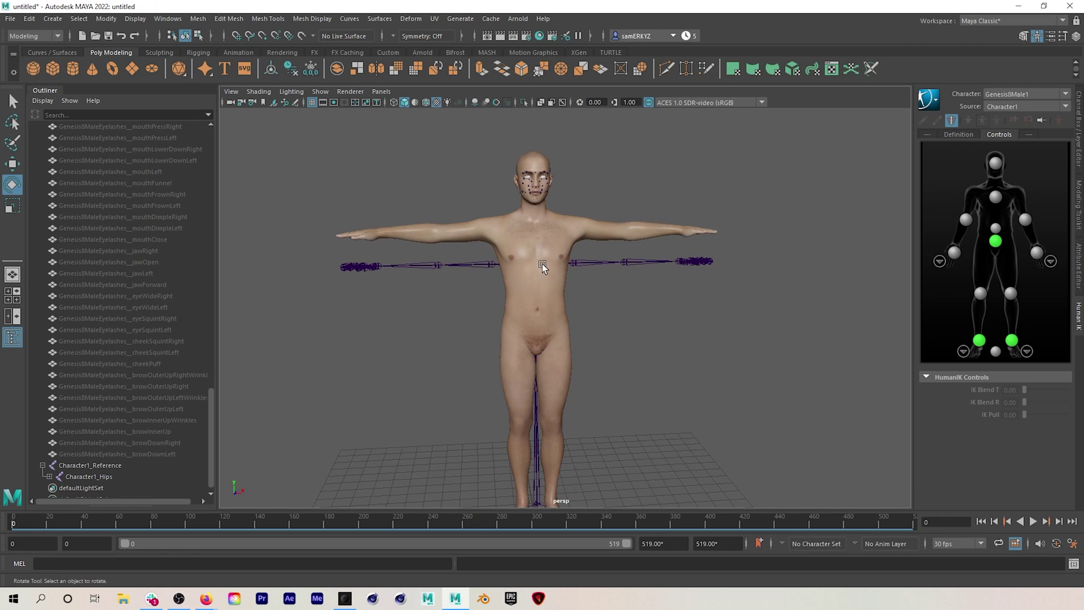
alt+drag(543, 267, 545, 266)
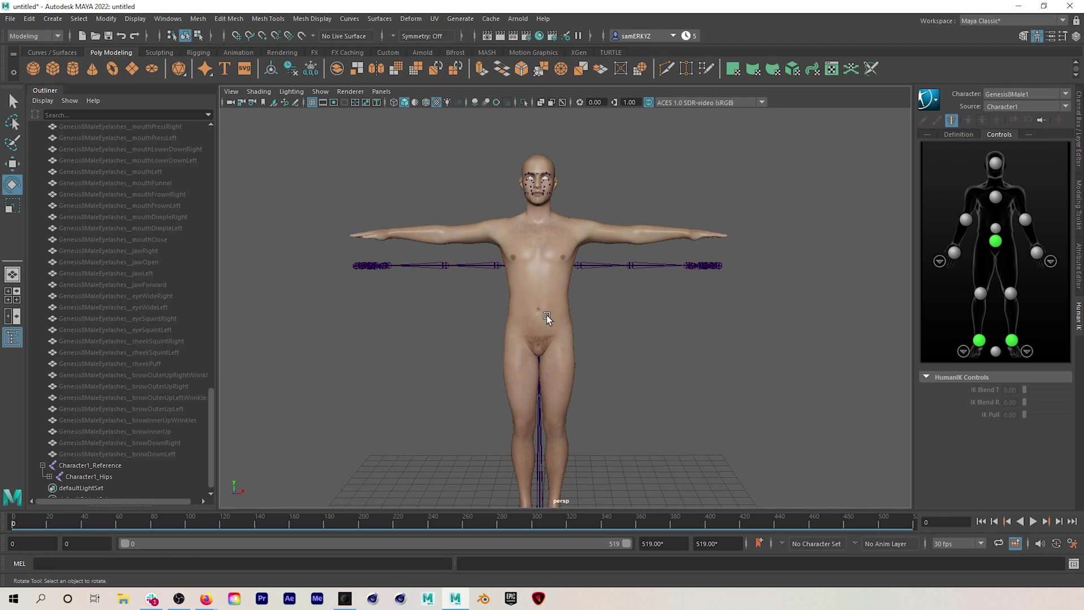
key(5)
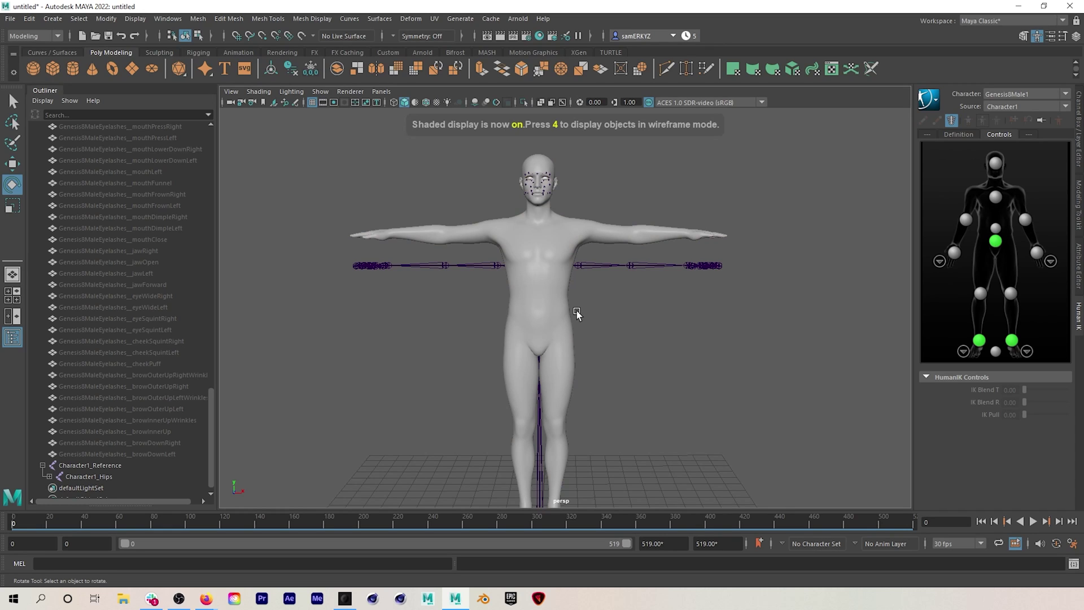
click(928, 100)
- Bake the motion to Genesis8Male1's skeleton and delete the Character1_Reference skeleton
mouse_move(953, 165)
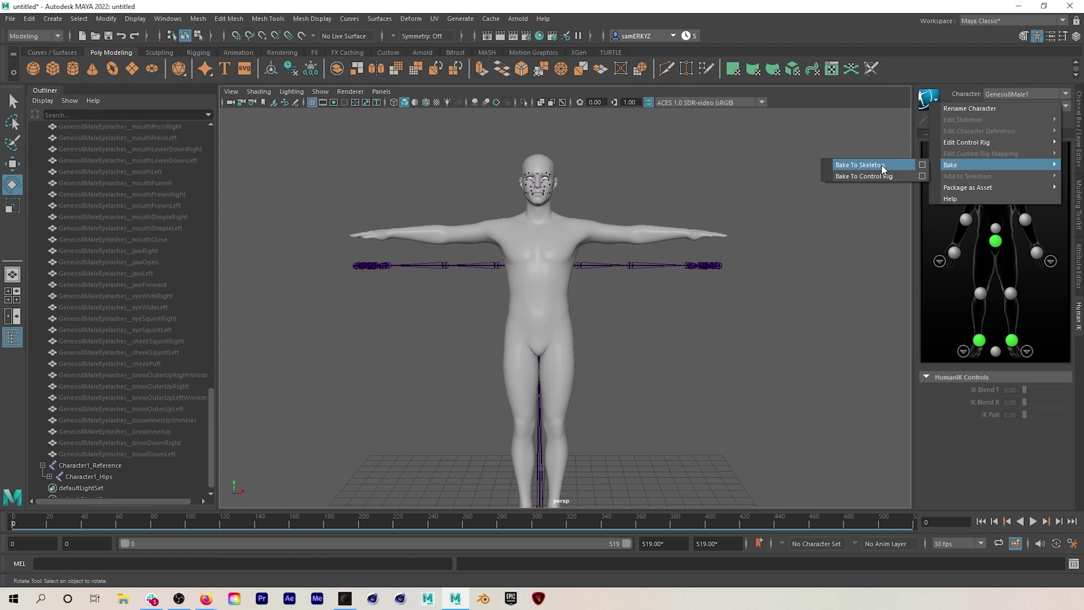
click(861, 165)
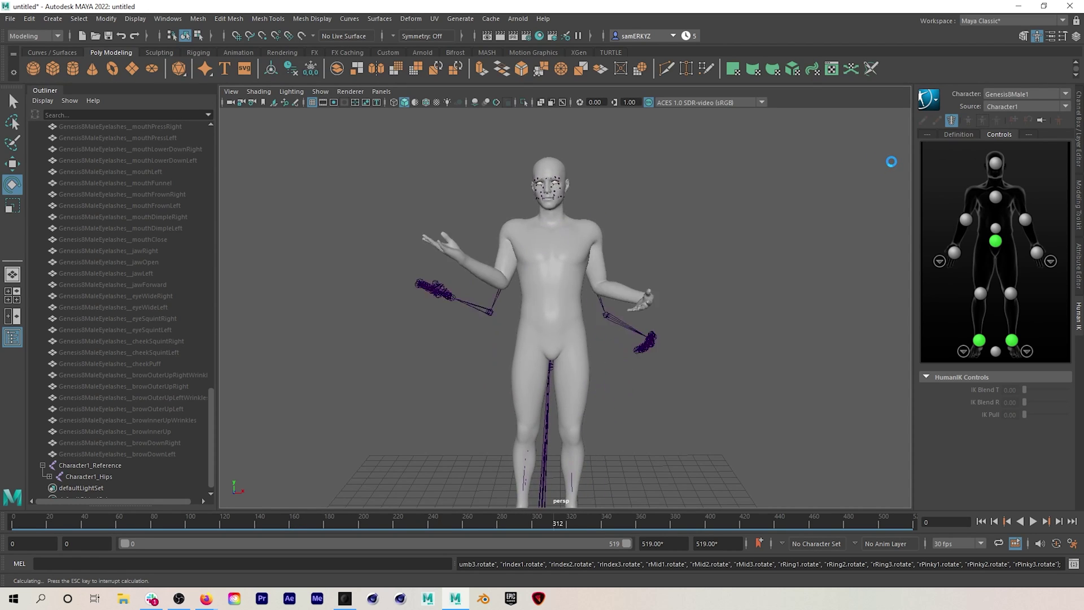
click(119, 465)
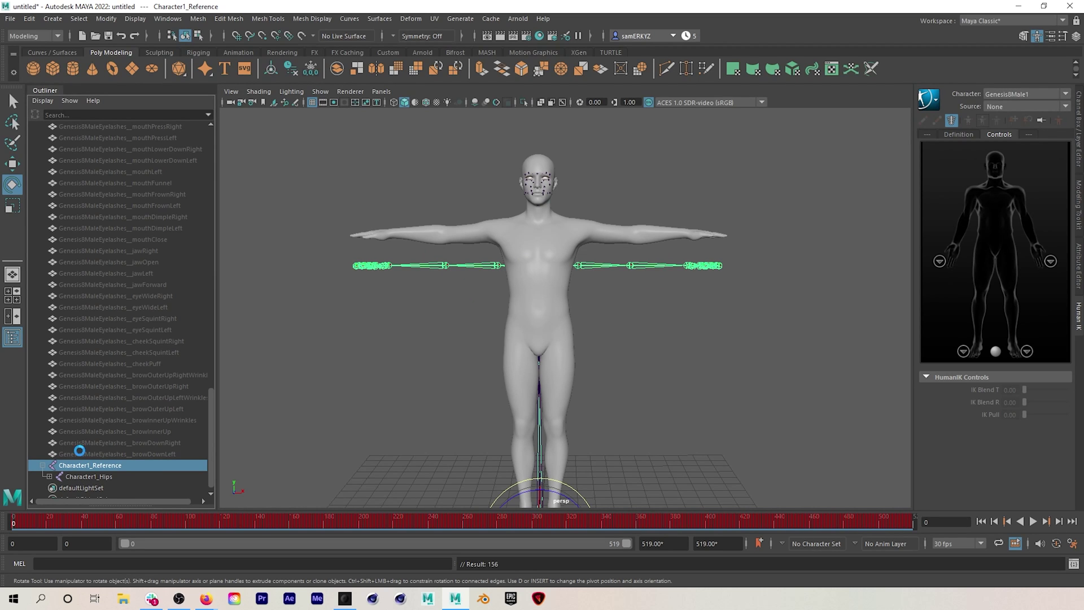
key(Delete)
- Scrub the baked animation back to the hand-to-face pose and select the rForearmBend joint
drag(261, 521, 540, 531)
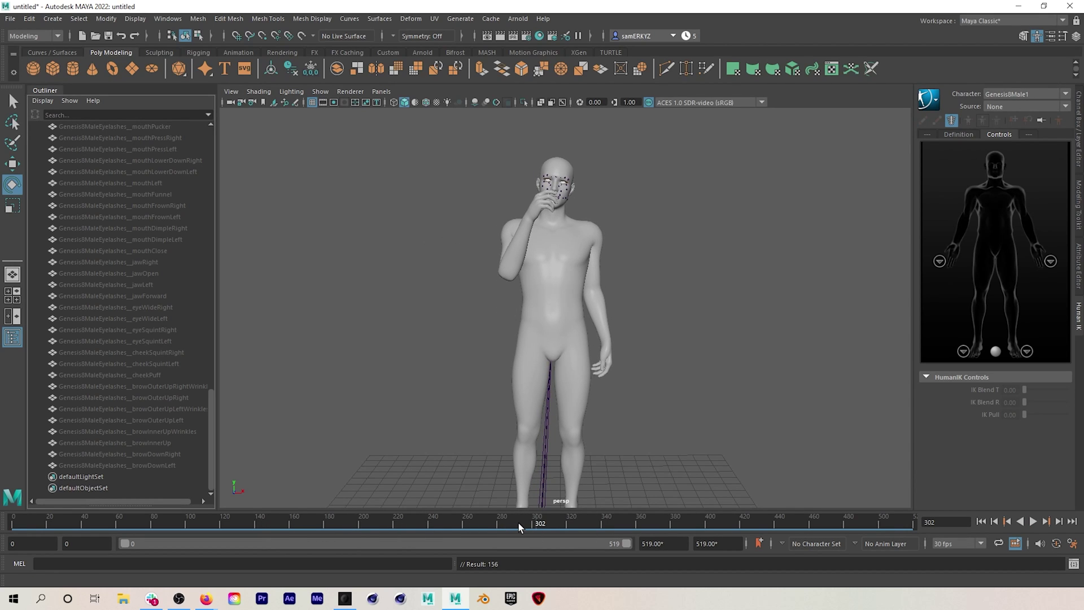
drag(520, 524, 492, 521)
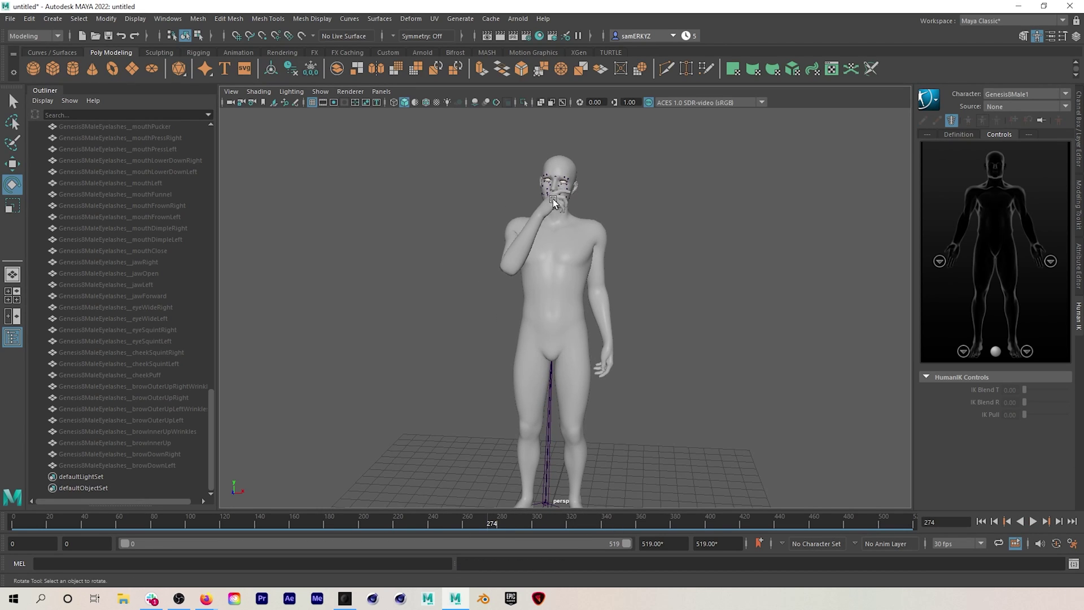
alt+drag(533, 236, 622, 237)
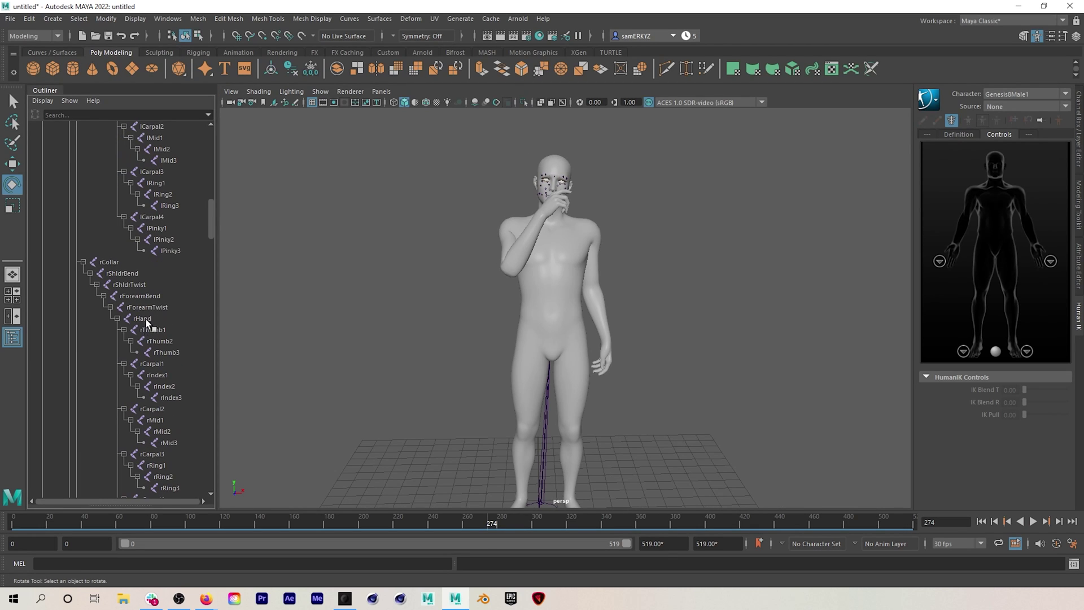
click(144, 296)
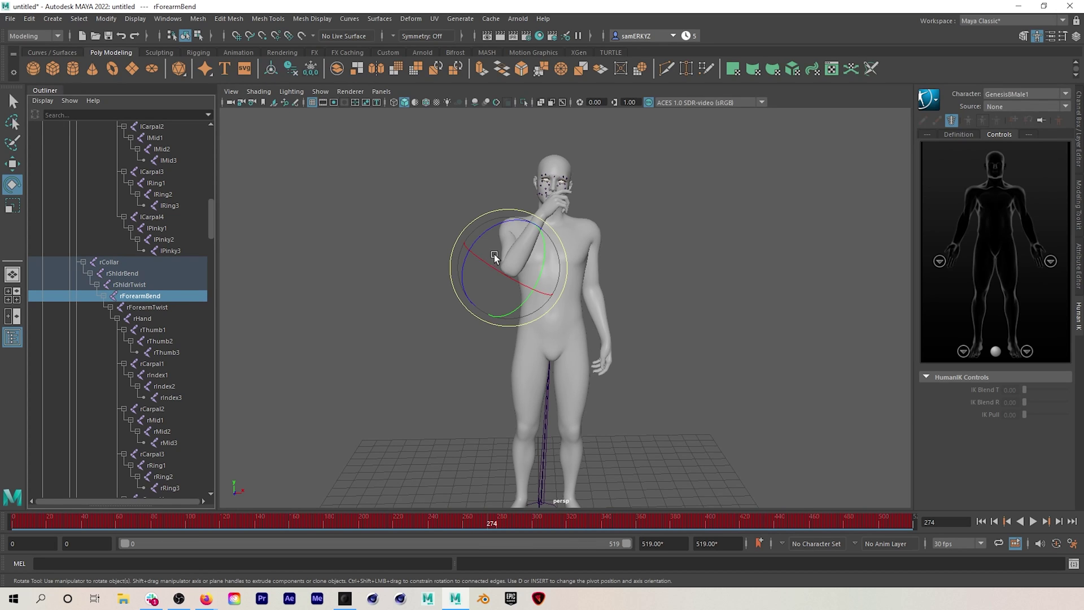
- With rForearmBend posed at frame 274, create AnimLayer1 from it in the Anim layer editor
drag(499, 253, 508, 276)
mouse_move(507, 529)
mouse_down()
mouse_move(496, 521)
mouse_move(525, 520)
mouse_move(492, 523)
mouse_up()
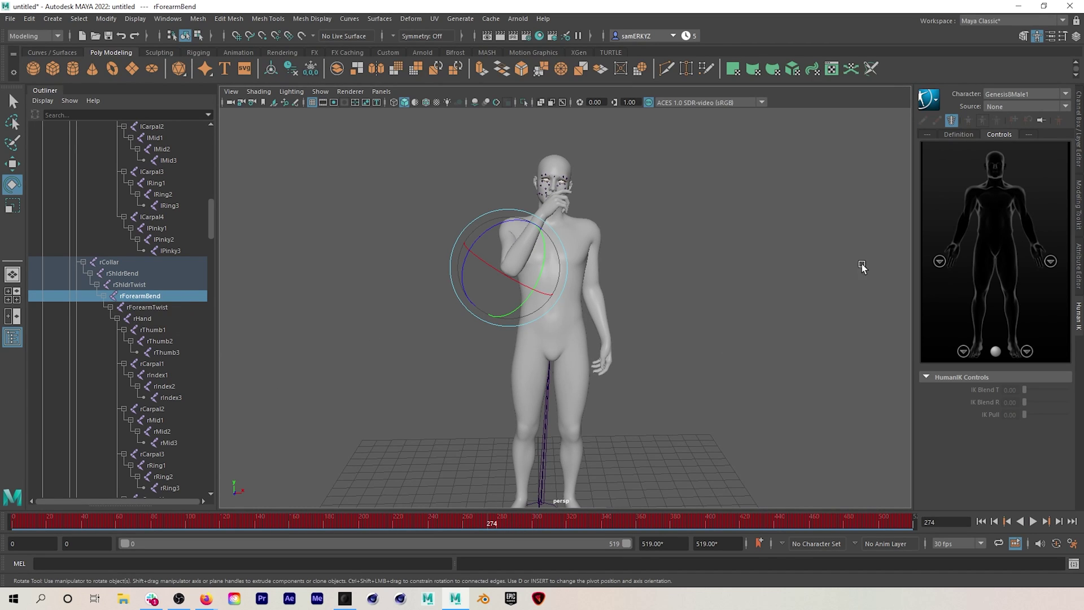
click(1079, 128)
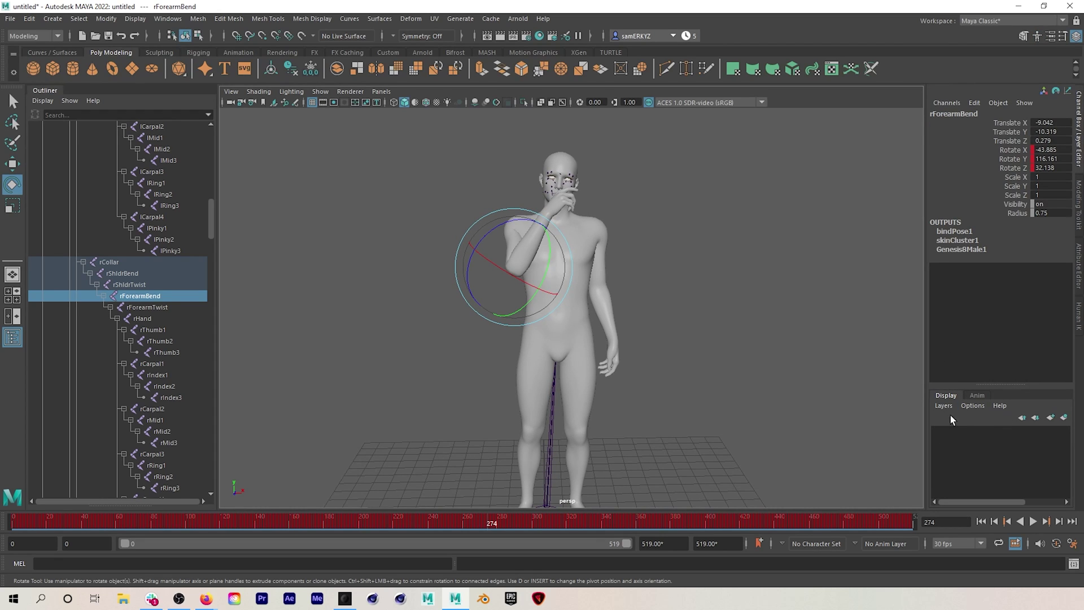
click(978, 396)
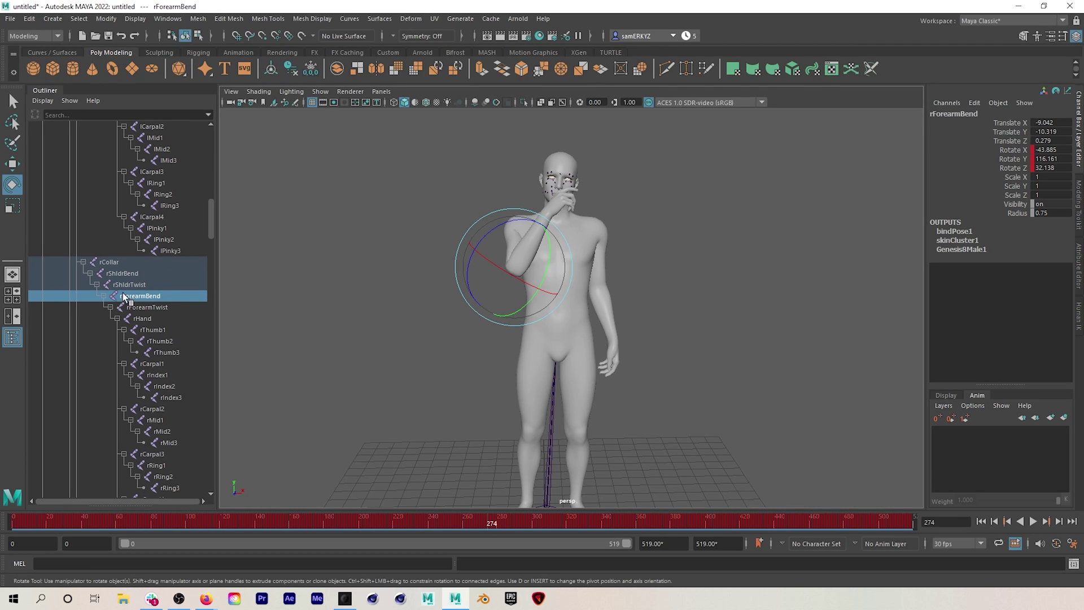
click(1065, 419)
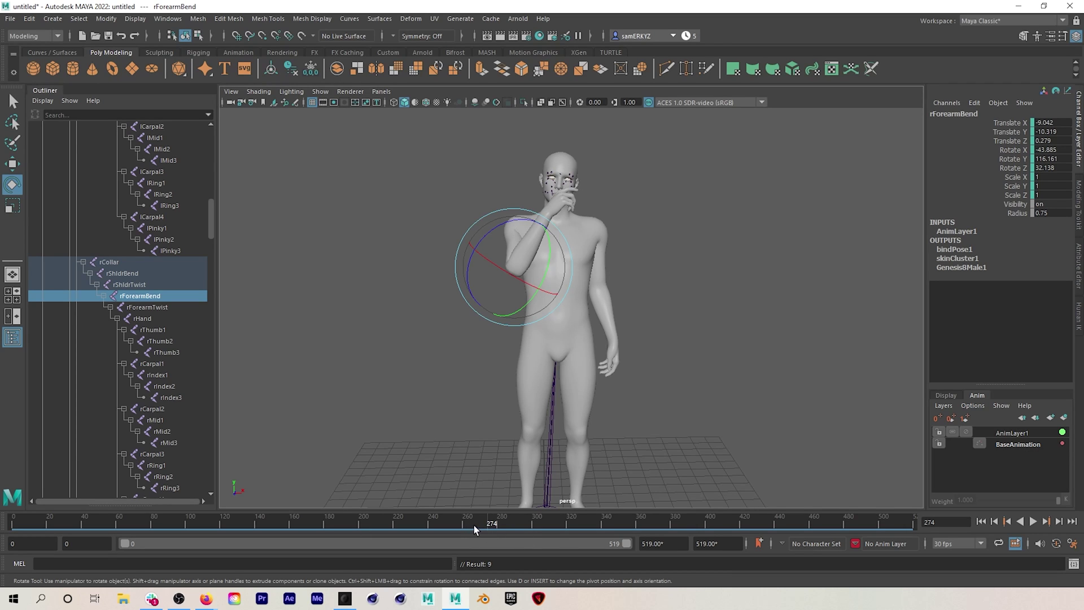
- Go back to around frame 210 and rotate rForearmBend so the hand moves toward the face
drag(490, 527, 558, 520)
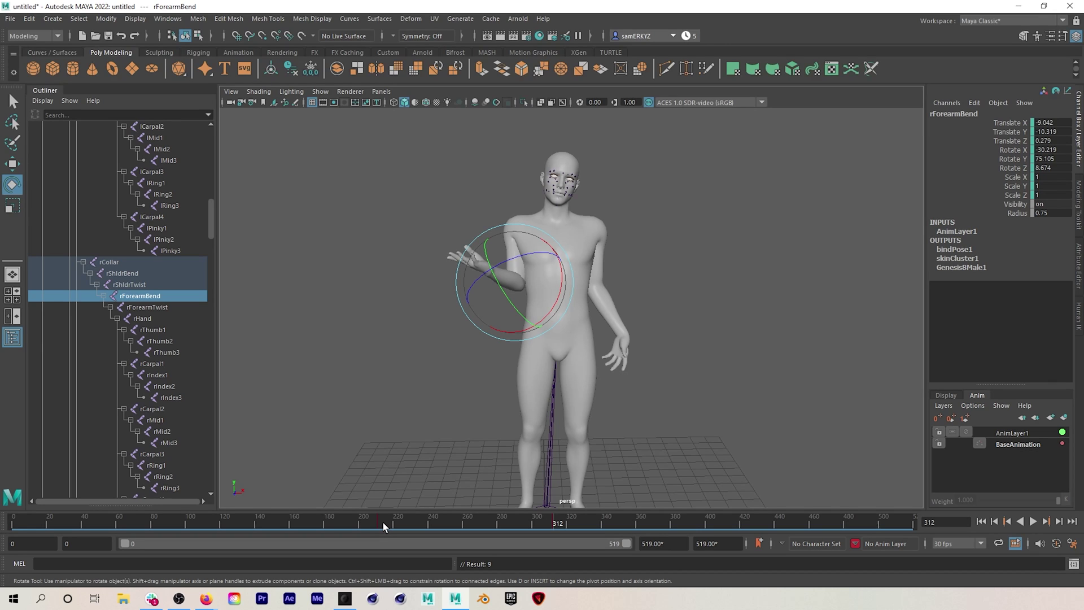
drag(383, 523, 419, 522)
alt+right_drag(530, 193, 773, 156)
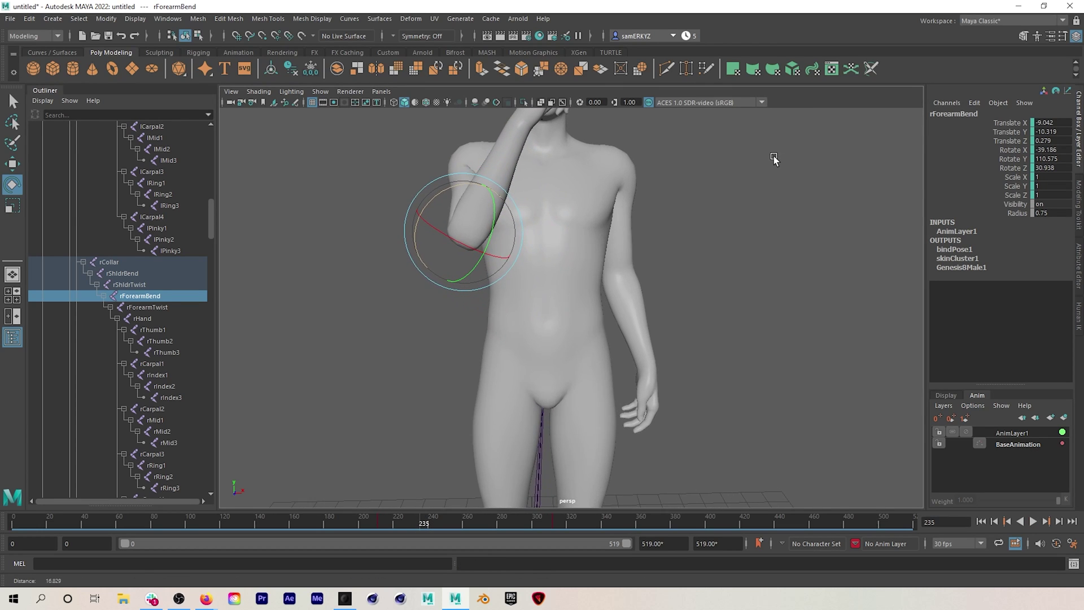
alt+middle_drag(512, 222, 536, 357)
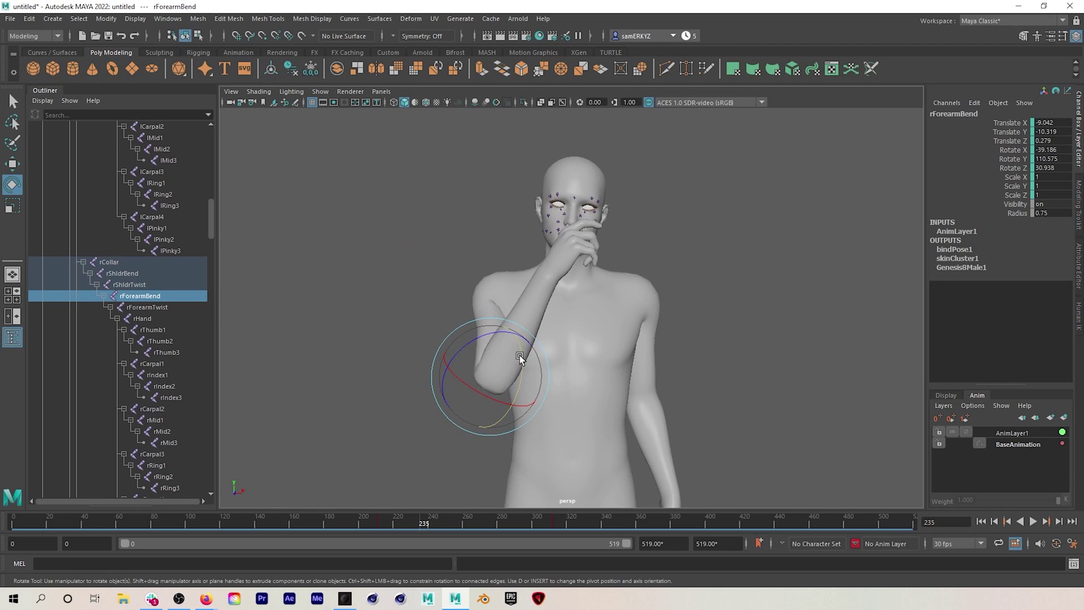
drag(519, 354, 452, 343)
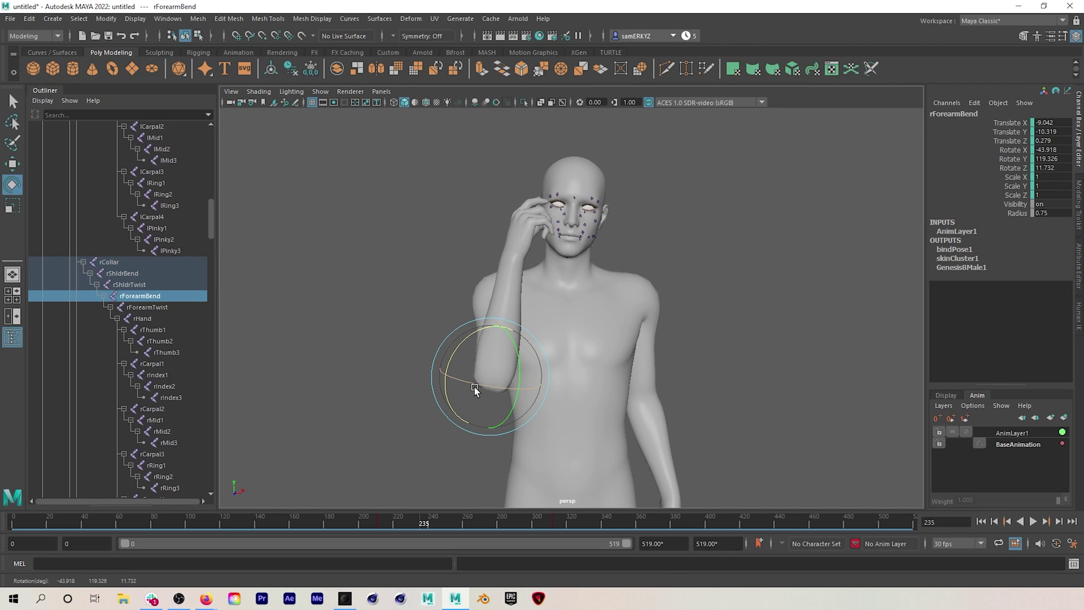
drag(474, 387, 484, 393)
- Adjust the forearm until the fingers touch the cheek and key the pose
scroll(533, 218, up, 5)
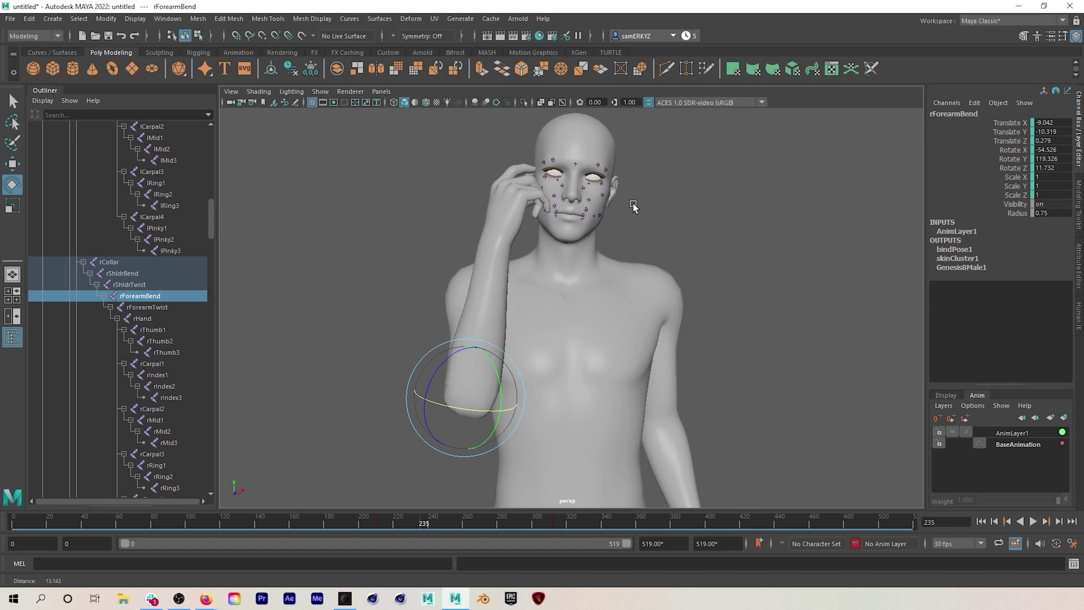
alt+drag(543, 243, 497, 229)
drag(442, 401, 589, 256)
alt+drag(656, 261, 530, 242)
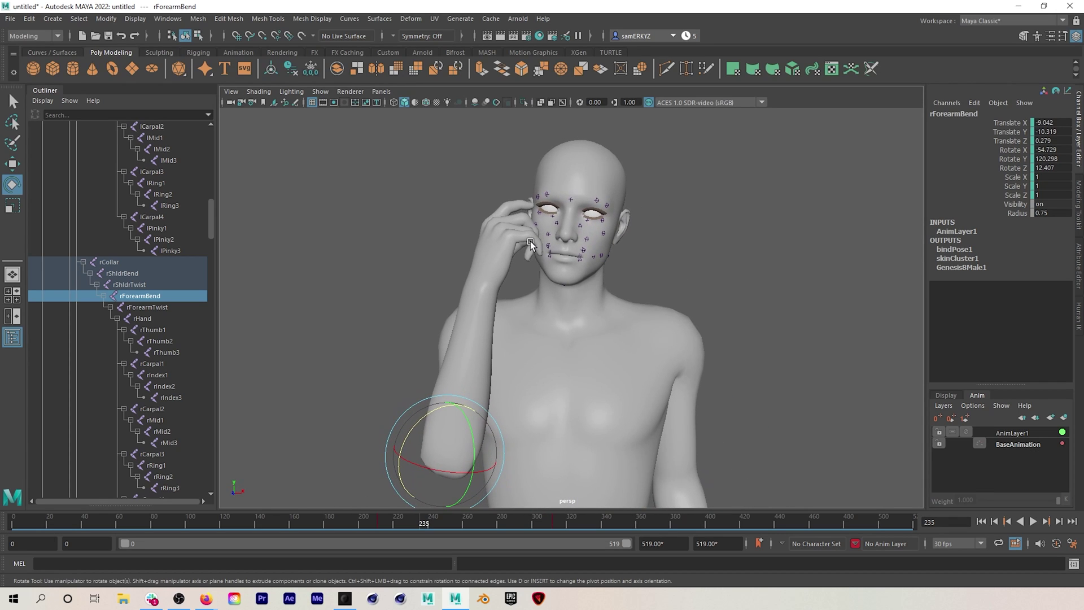
key(s)
- Frame the figure and select a short frame range near frame 231 on the time slider
alt+right_drag(565, 367, 643, 283)
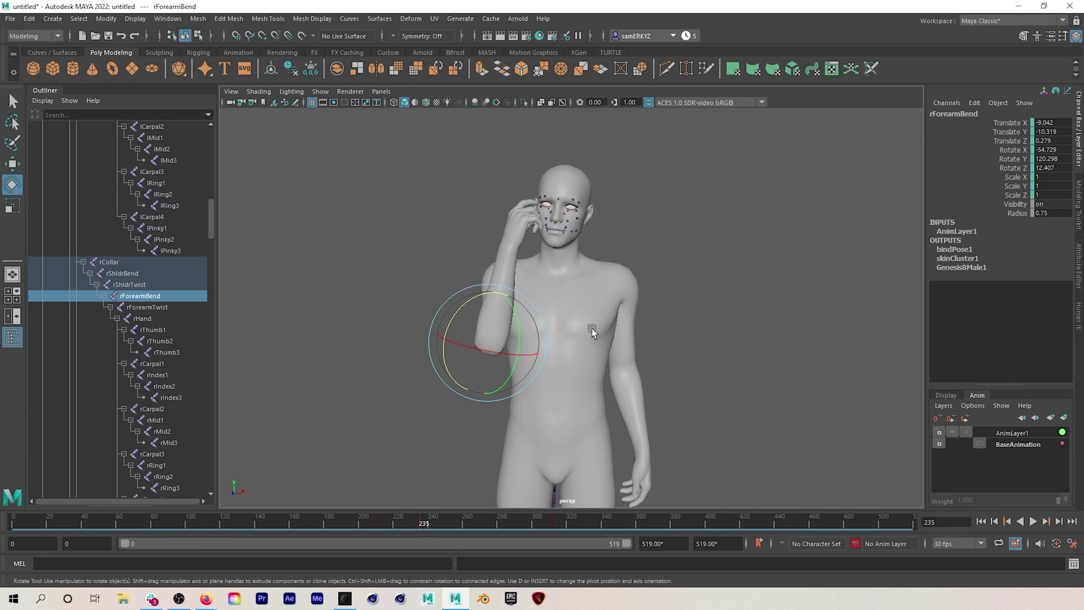
shift+drag(429, 526, 414, 526)
key(alt+v)
- Copy the forearm keys in the selected range and paste them at frame 297
right_click(421, 524)
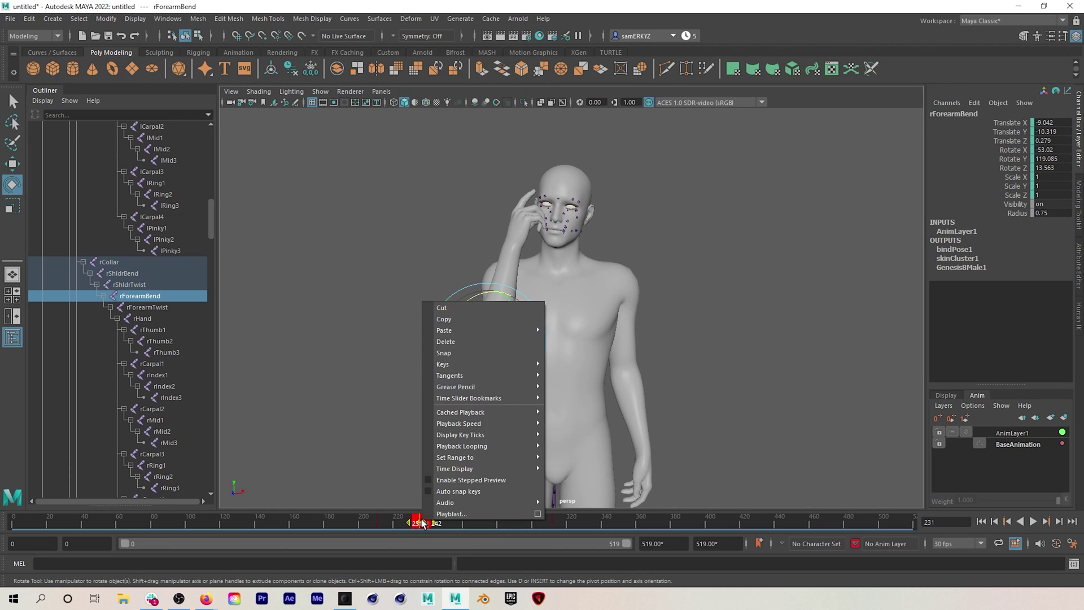
click(462, 319)
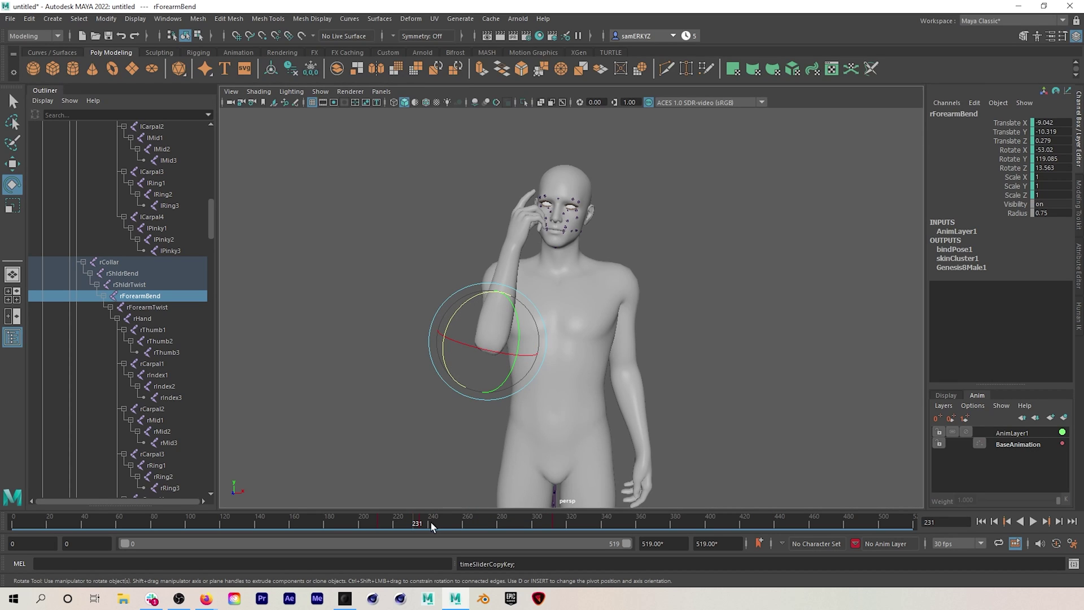
drag(431, 523, 527, 520)
right_click(525, 520)
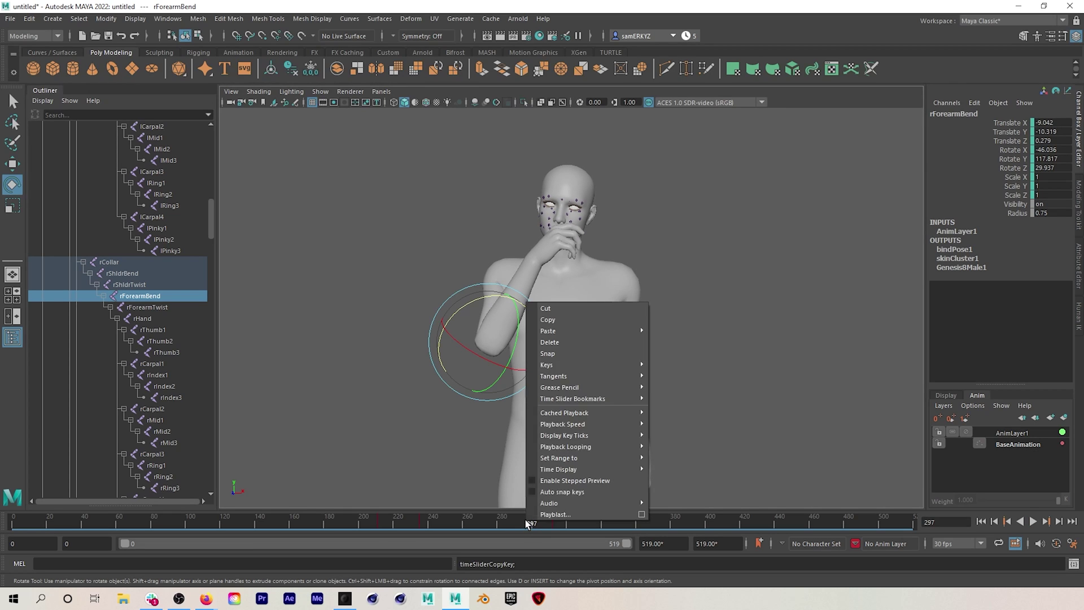
mouse_move(558, 331)
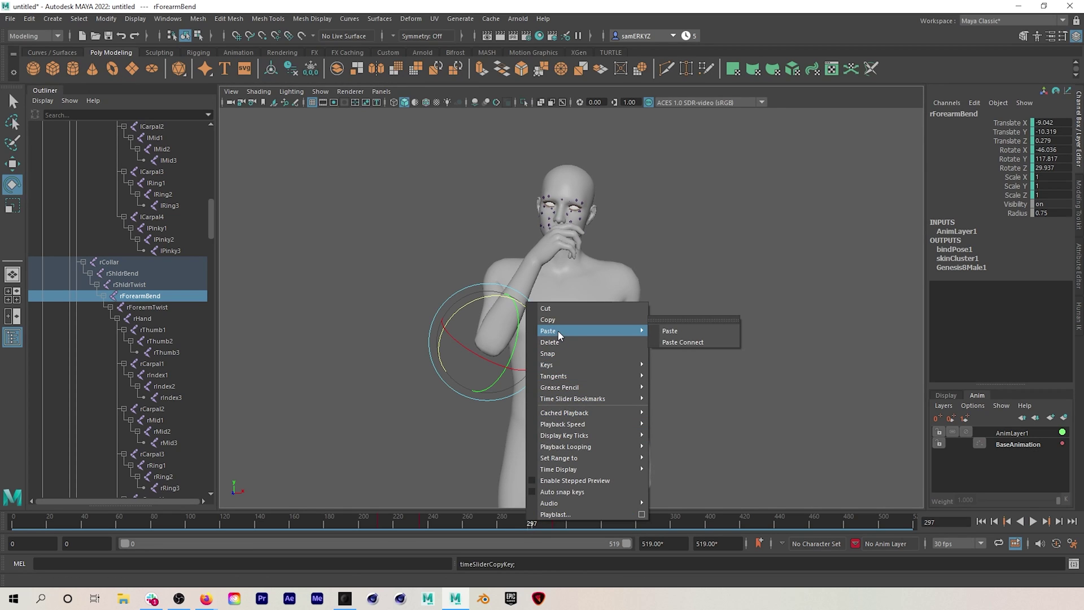
click(667, 331)
- Play back the animation around frames 234–298 to review the hand, then deselect the forearm
key(alt+v)
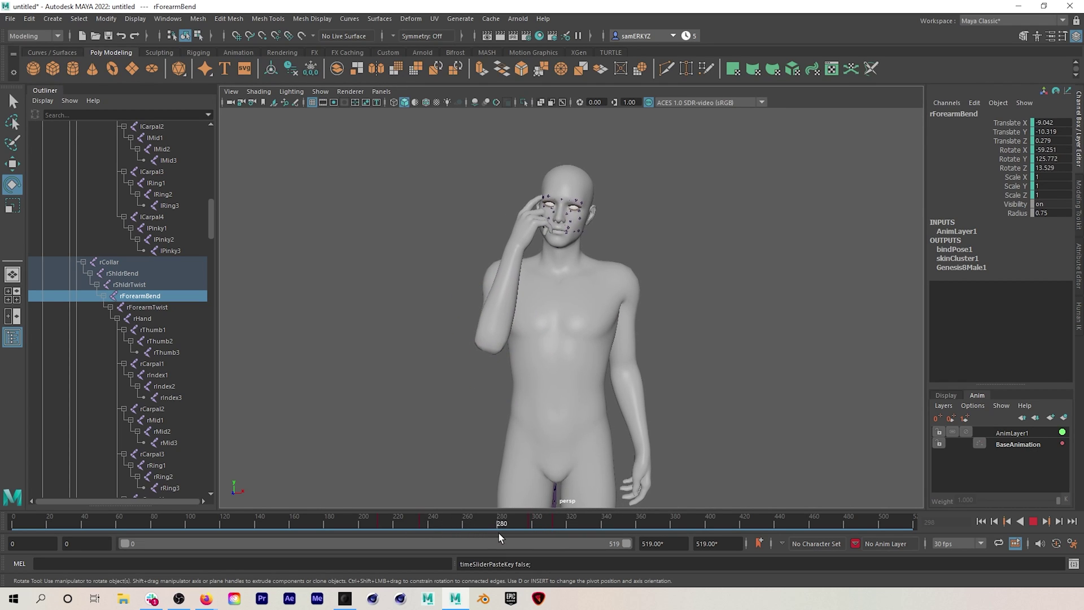
key(alt+v)
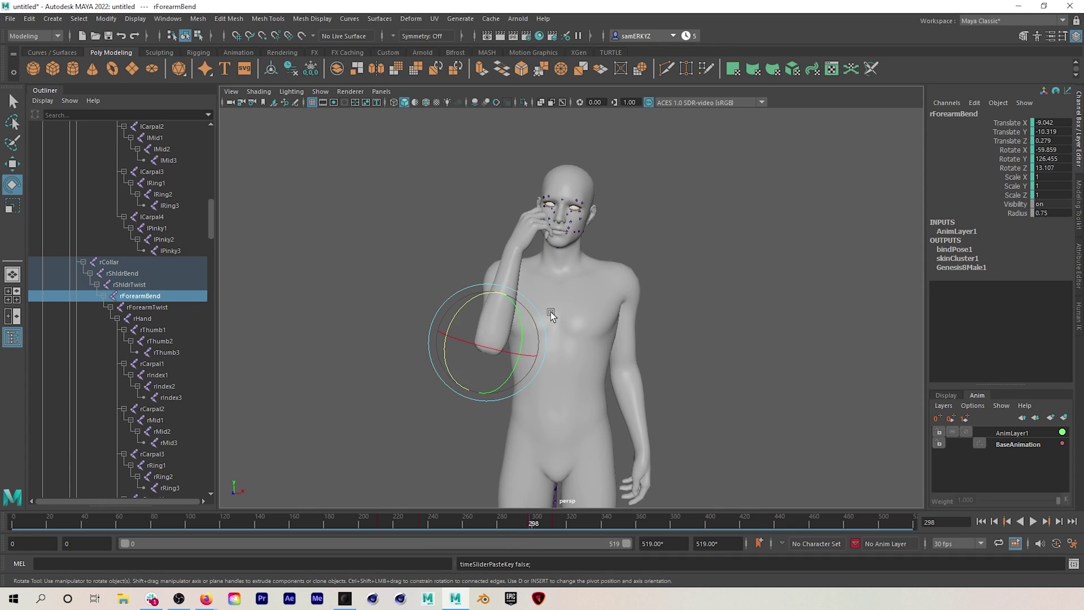
click(477, 299)
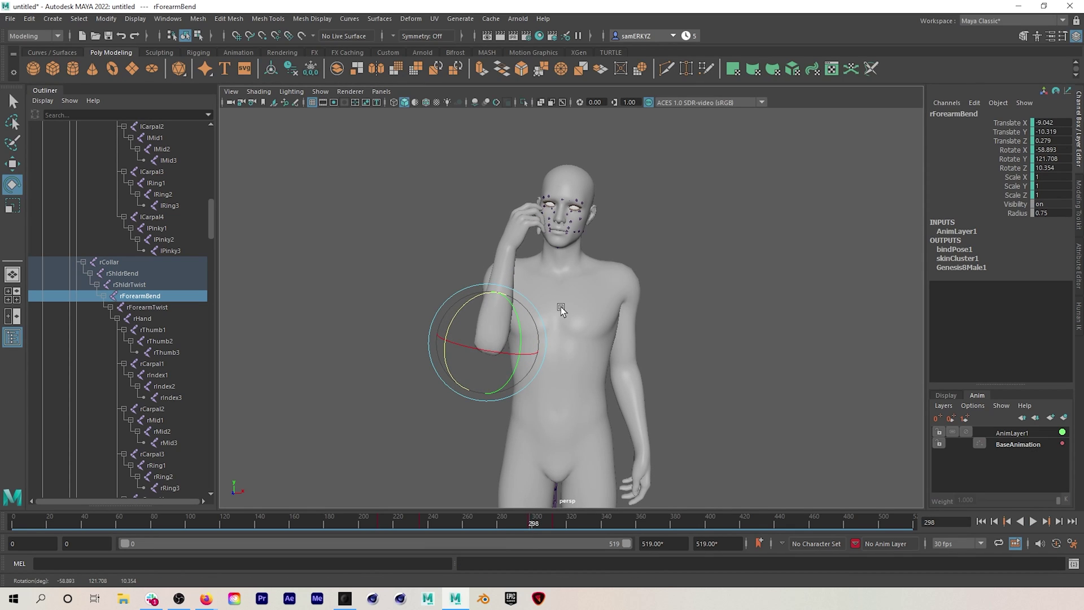
key(alt+v)
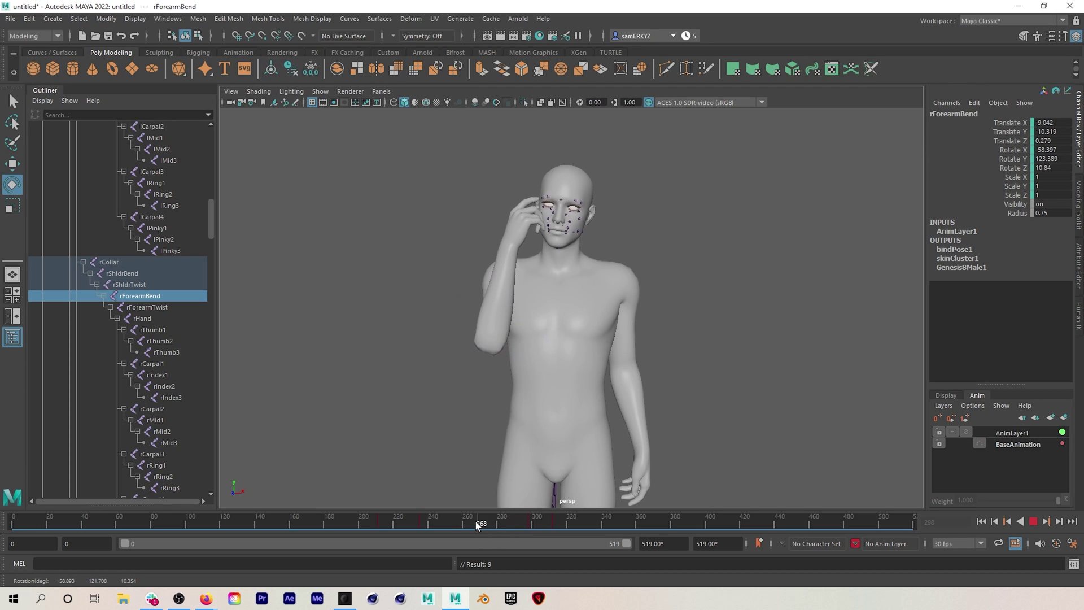
mouse_move(455, 527)
mouse_down()
mouse_move(419, 526)
mouse_move(482, 531)
mouse_move(329, 529)
mouse_up()
click(758, 367)
key(alt+v)
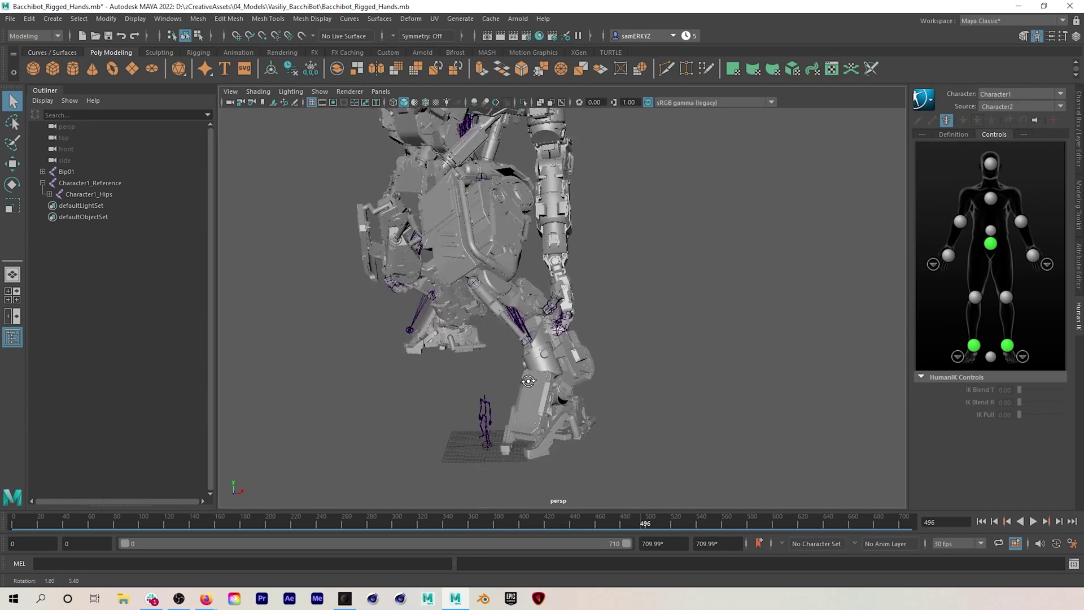
- Orbit and pan around the Bacchibot robot, play its animation, and return to frame 498
alt+drag(528, 381, 533, 390)
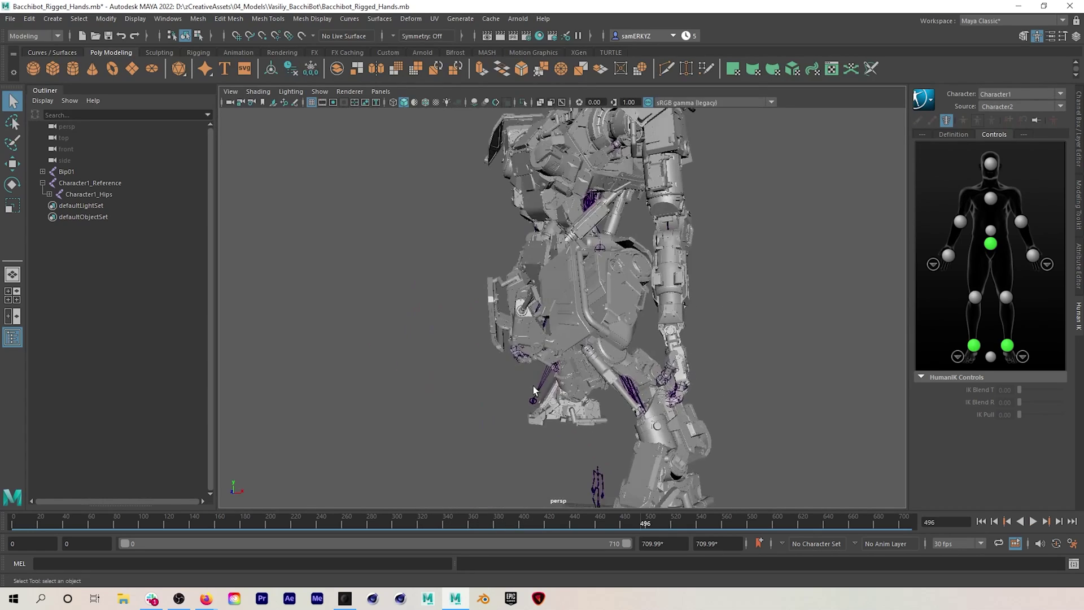
alt+middle_drag(658, 452, 596, 415)
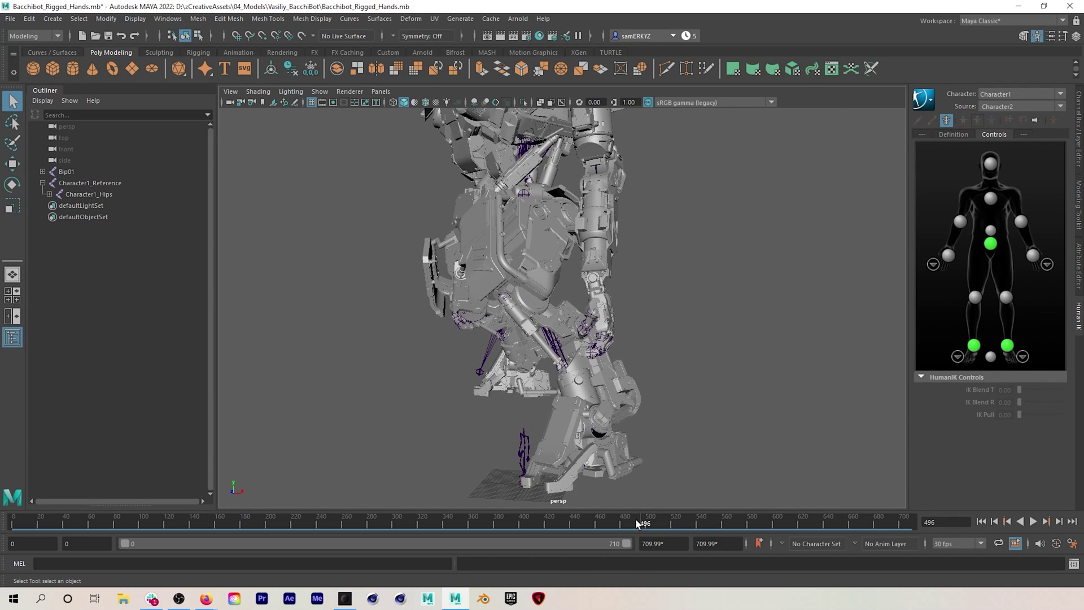
key(alt+v)
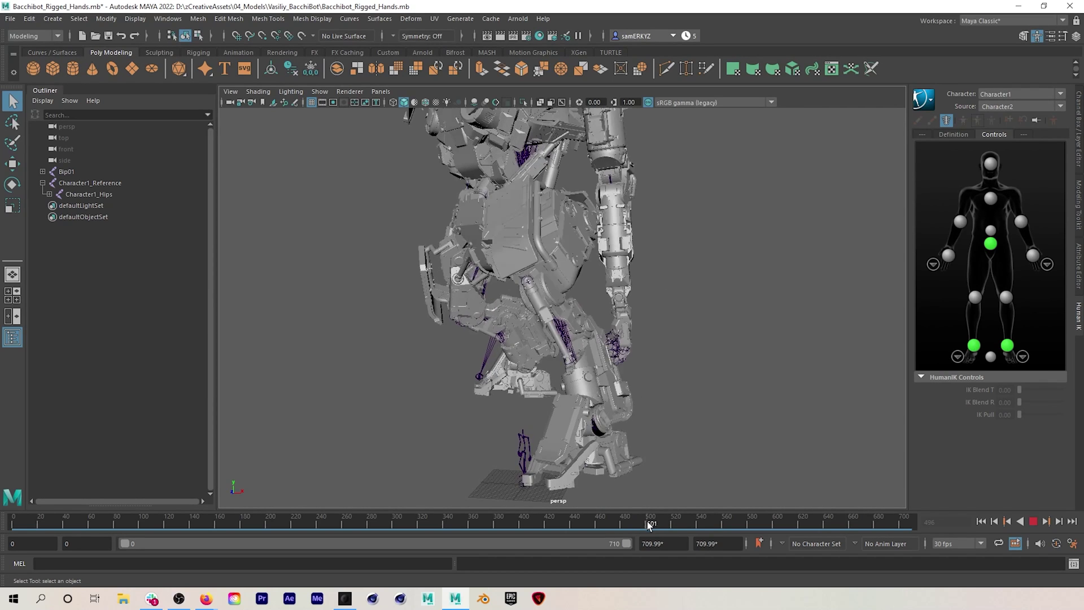
drag(648, 529, 646, 531)
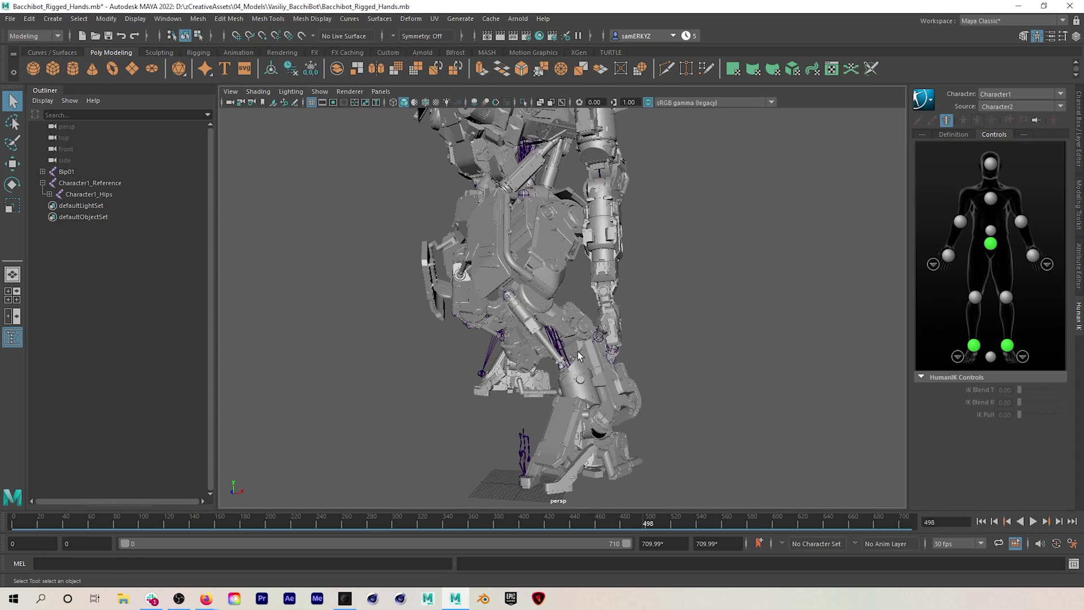
- Select Bip01_L_UpperArm and rotate it outward from the body with the Rotate tool (E)
click(632, 346)
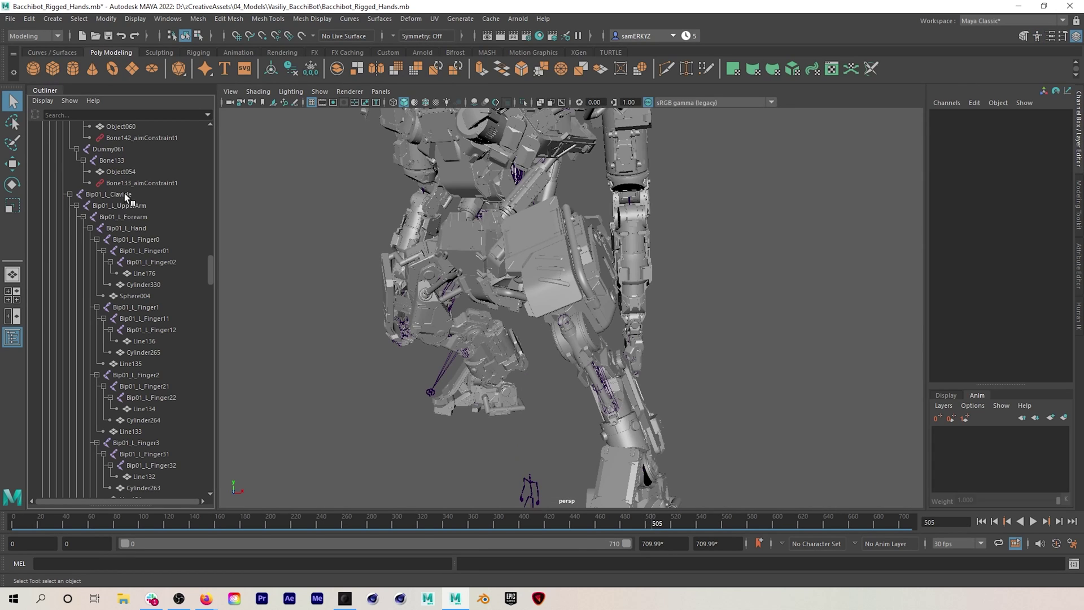
alt+drag(565, 305, 573, 305)
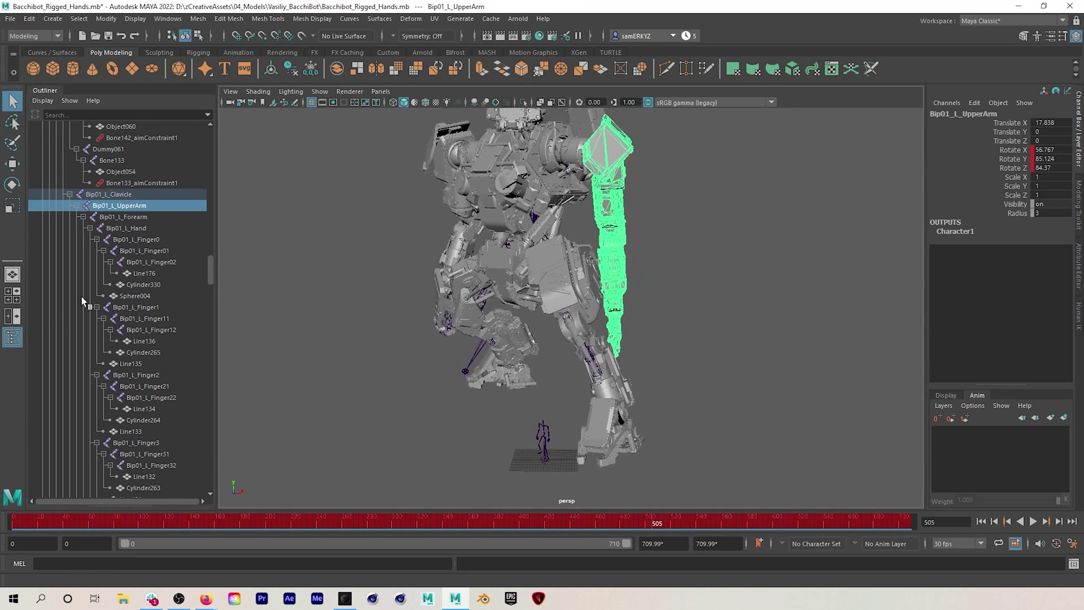
alt+right_drag(520, 240, 364, 262)
key(e)
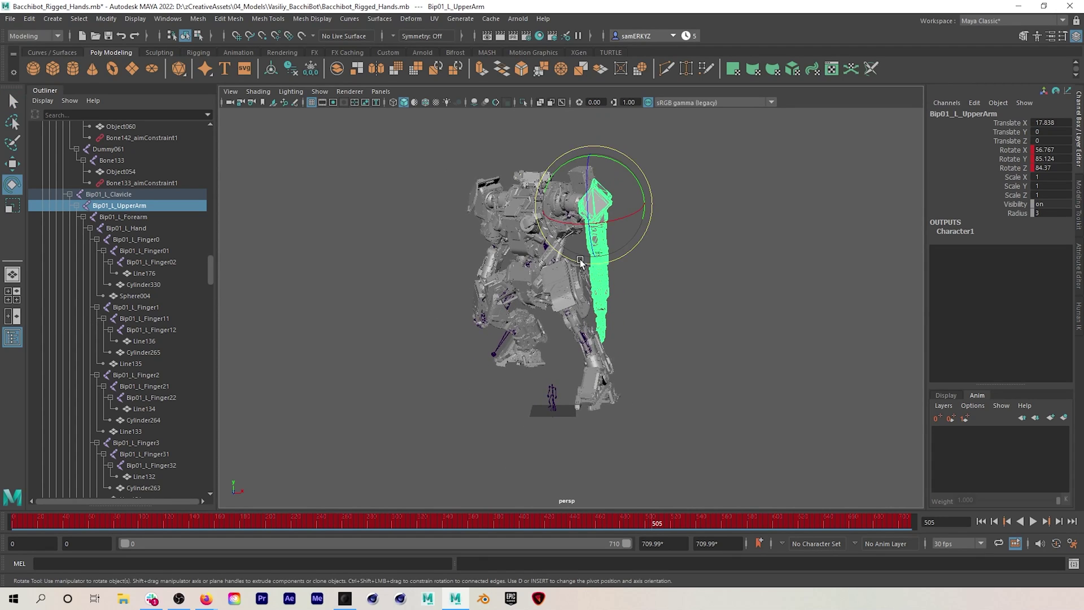
drag(623, 203, 614, 179)
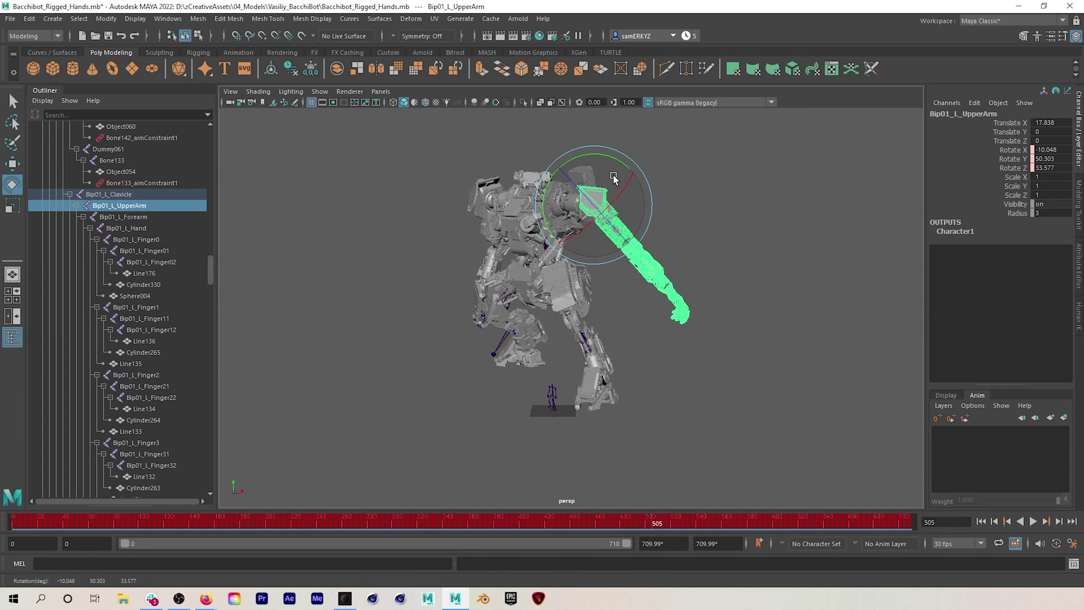
click(645, 523)
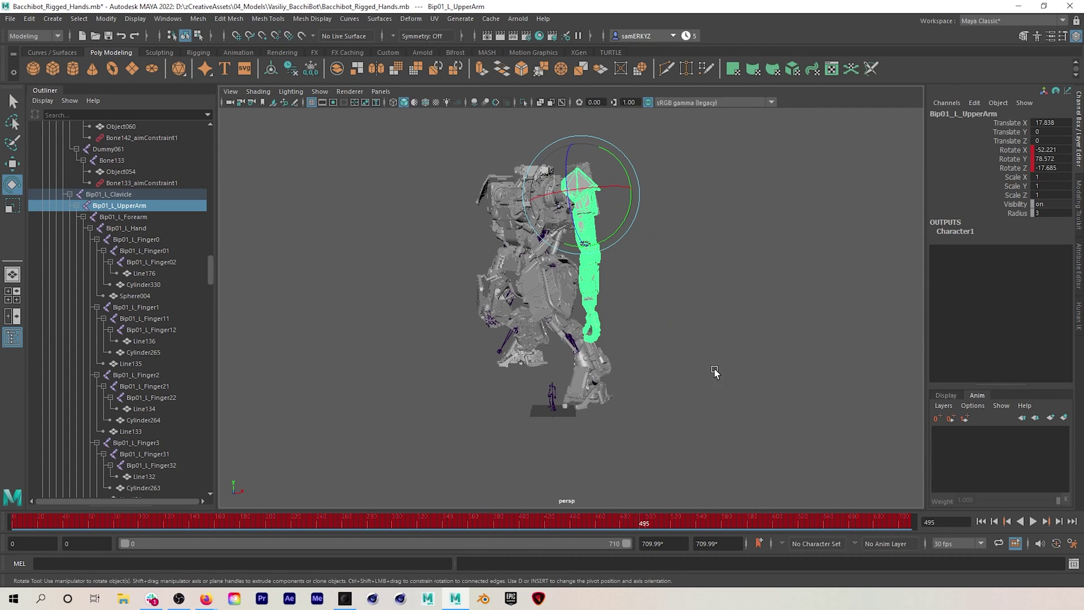
- Add an animation layer for the upper arm and check frames 490–514, undoing the last key
click(1063, 419)
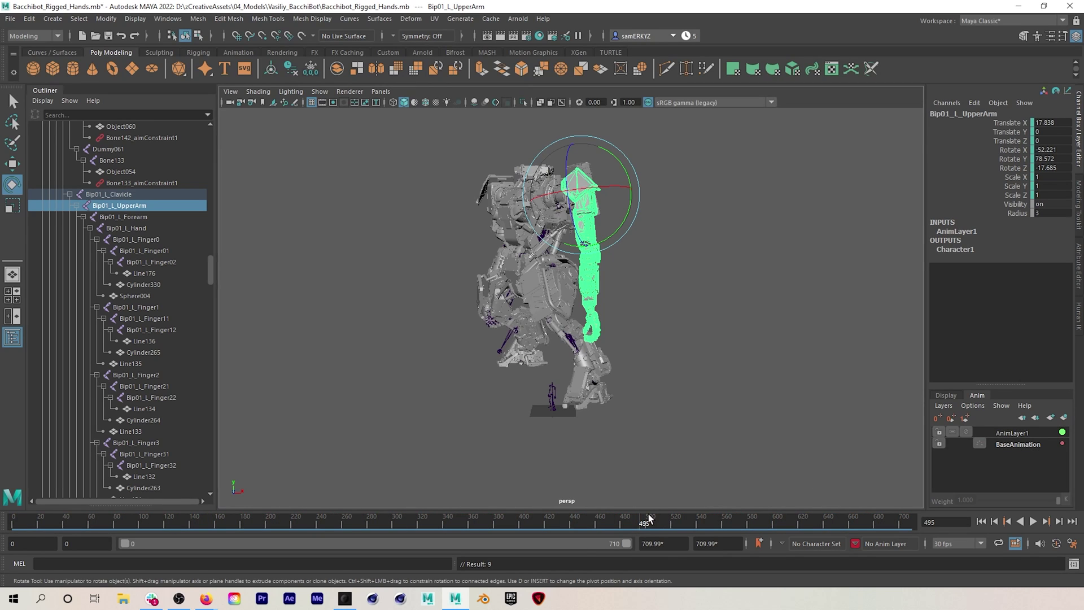
mouse_move(640, 526)
mouse_down()
mouse_move(622, 527)
mouse_move(648, 531)
mouse_move(636, 530)
mouse_up()
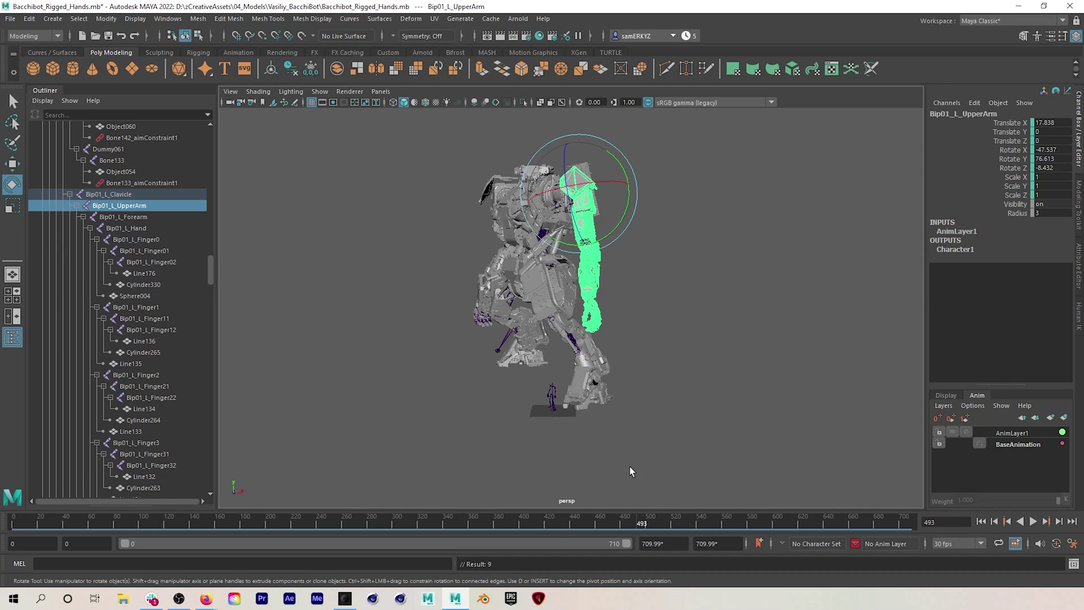
click(636, 522)
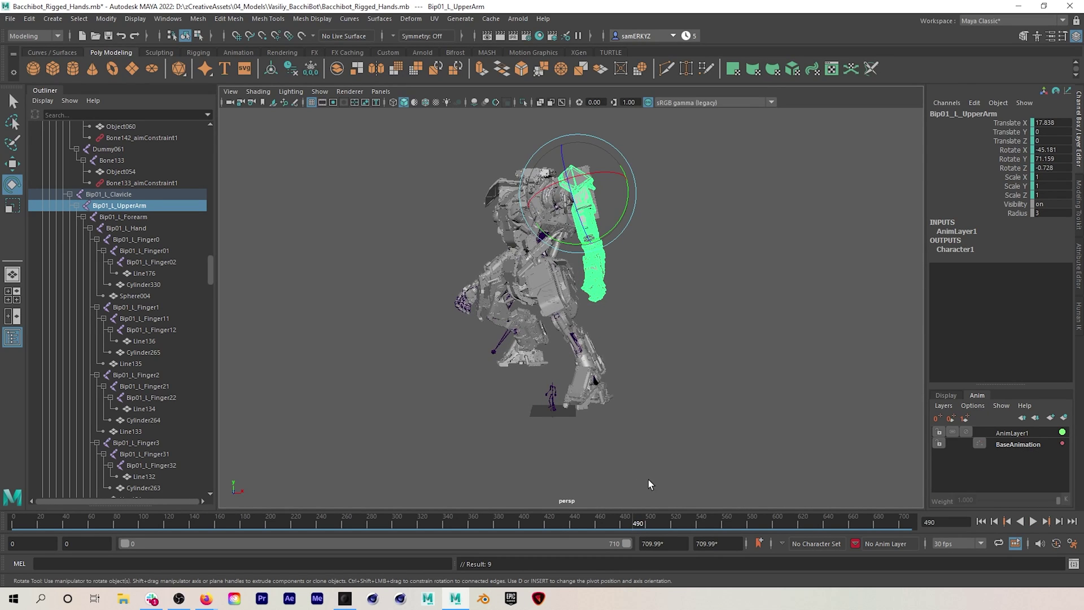
drag(639, 525, 671, 529)
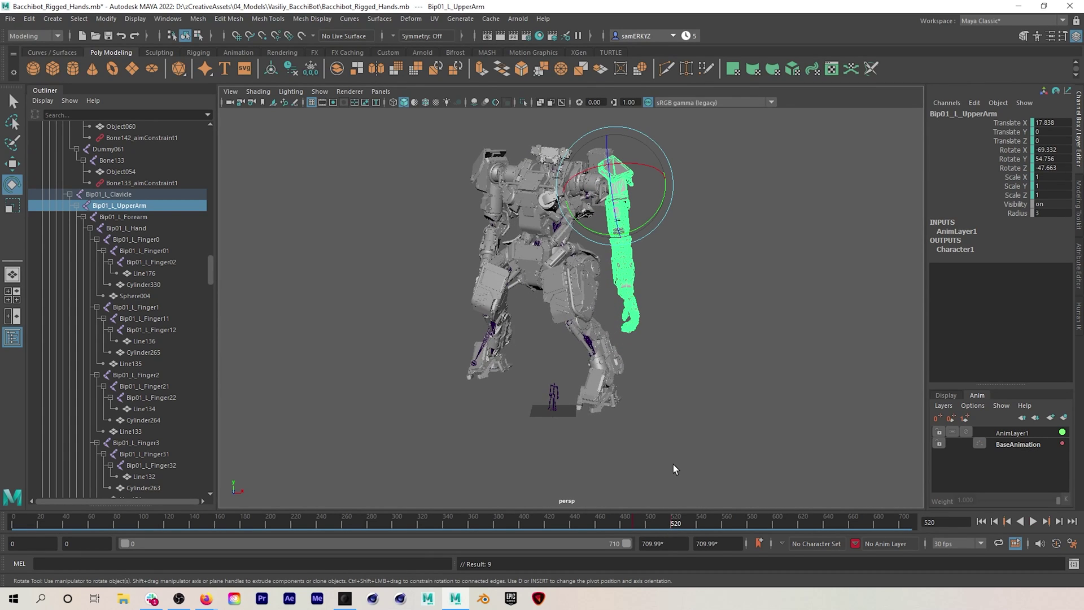
drag(672, 526, 644, 527)
key(ctrl+z)
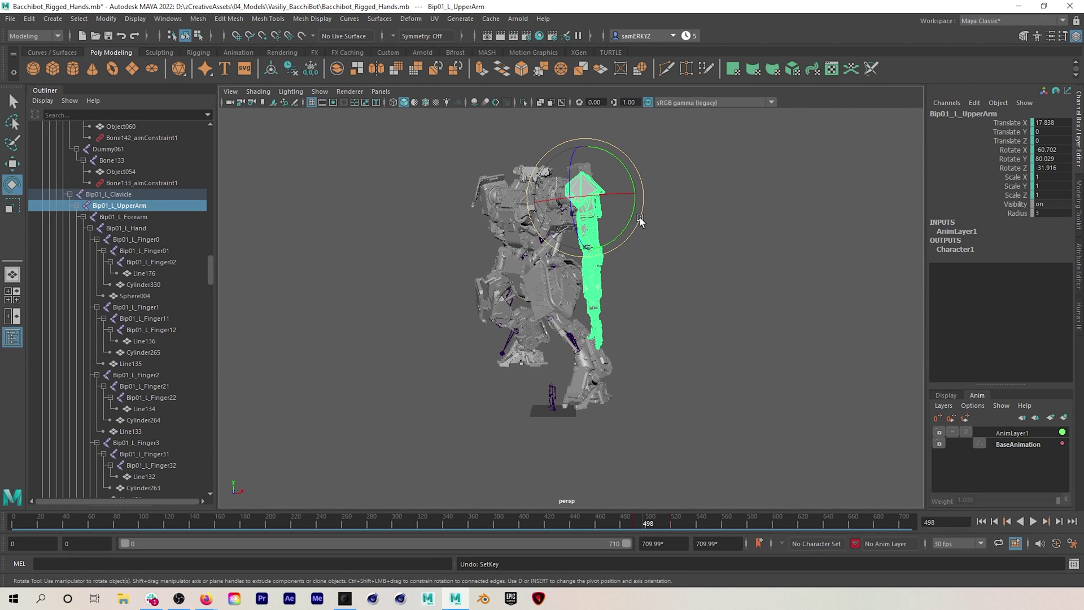
- Rotate the upper arm clear of the torso around frame 513, check it, and deselect
drag(639, 220, 642, 220)
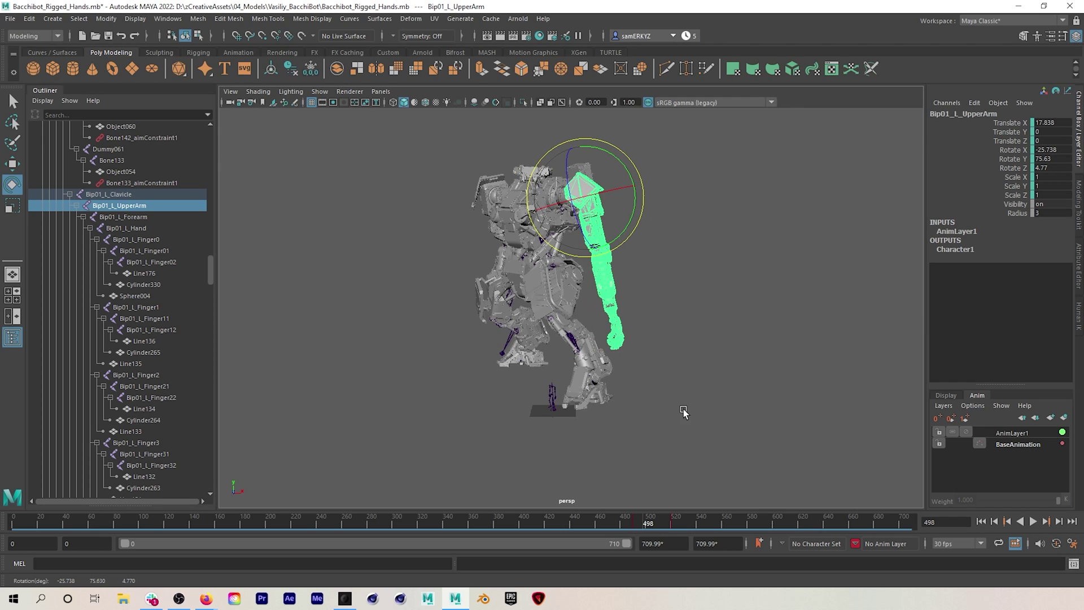
mouse_move(645, 525)
mouse_down()
mouse_move(632, 524)
mouse_move(662, 530)
mouse_up()
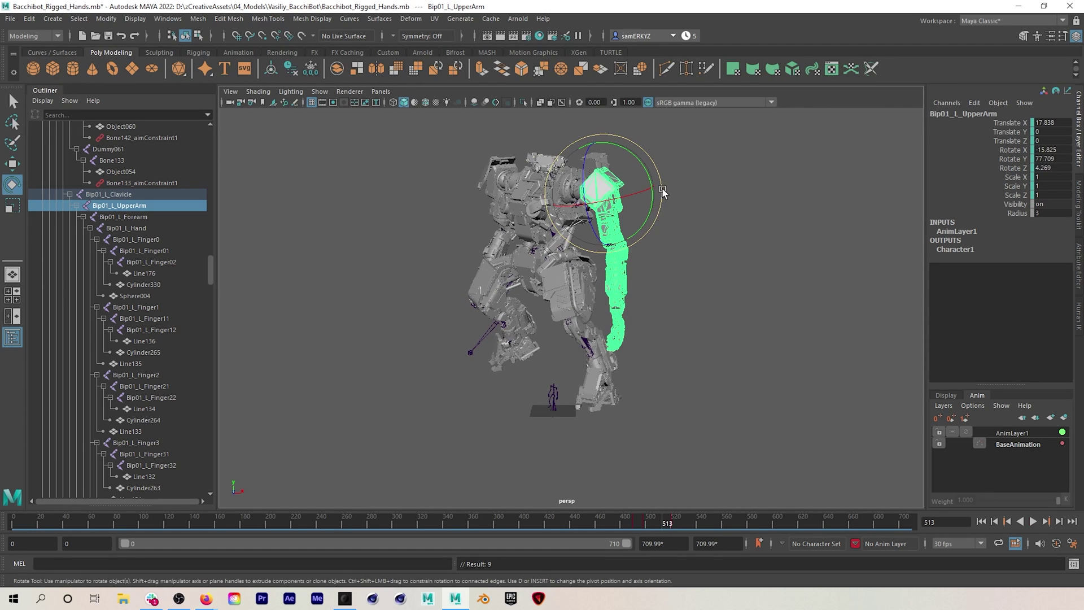
drag(663, 192, 664, 193)
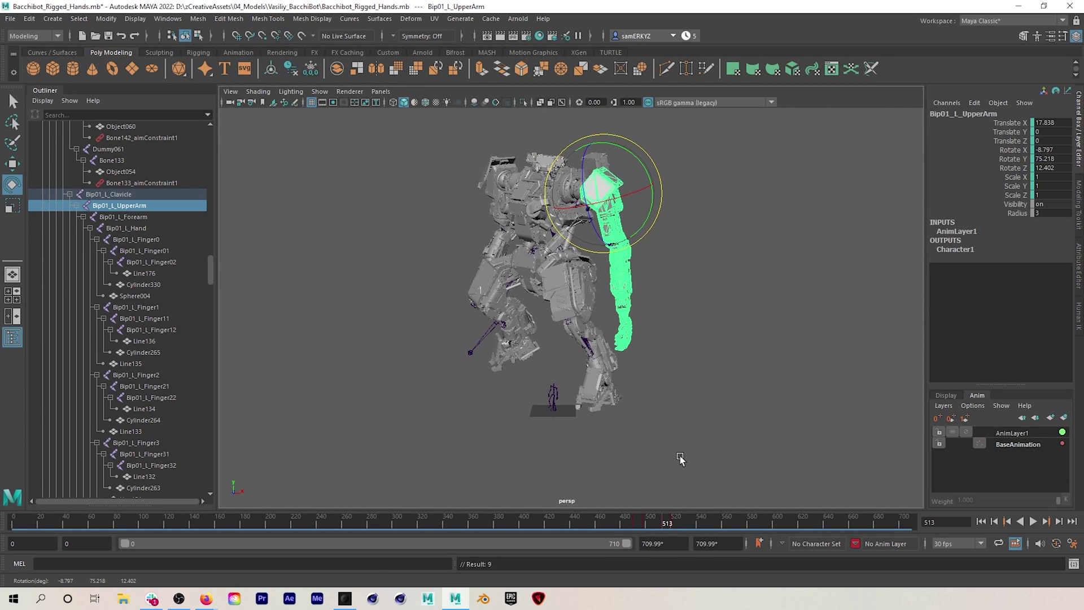
drag(662, 527, 608, 524)
click(906, 496)
- Play the Bacchibot animation to confirm the left upper arm no longer clips the body
click(1033, 522)
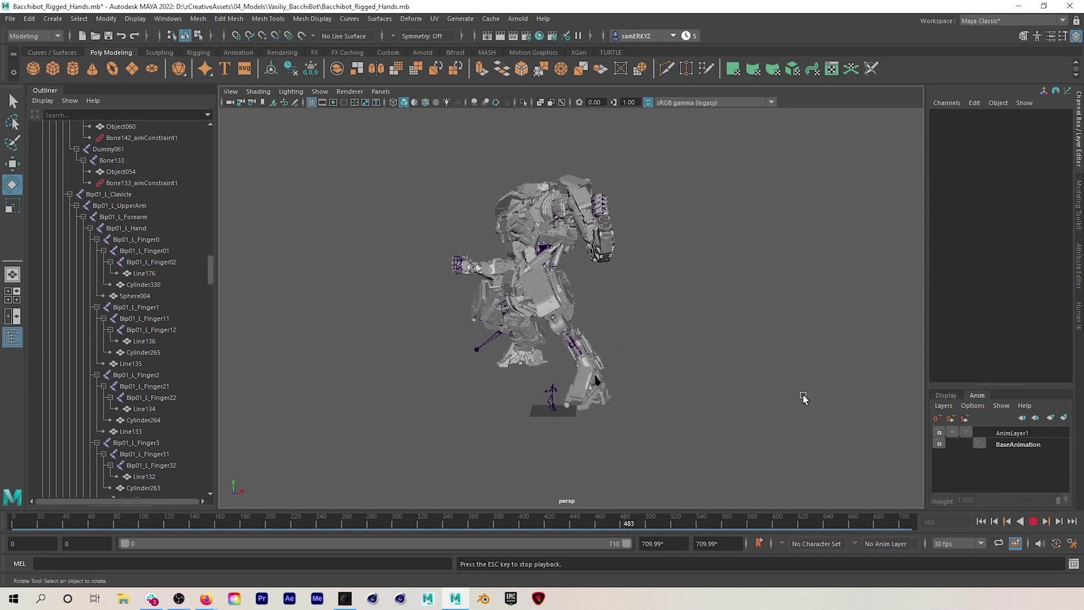